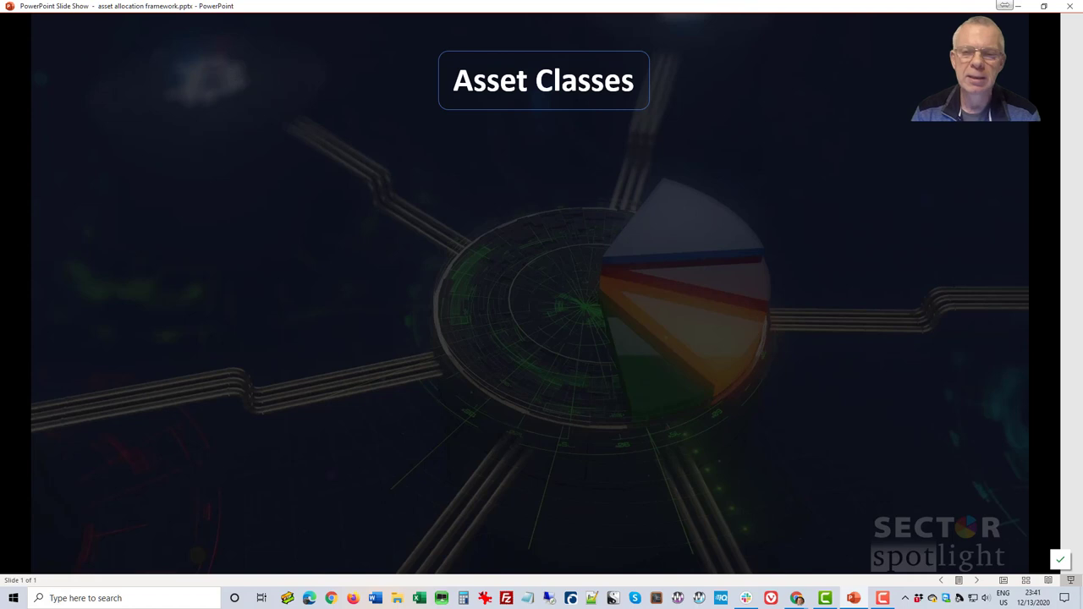
Reveal the asset class boxes under the slide title and switch to the Chrome window showing the StockCharts Relative Rotation Graph
key("Right")
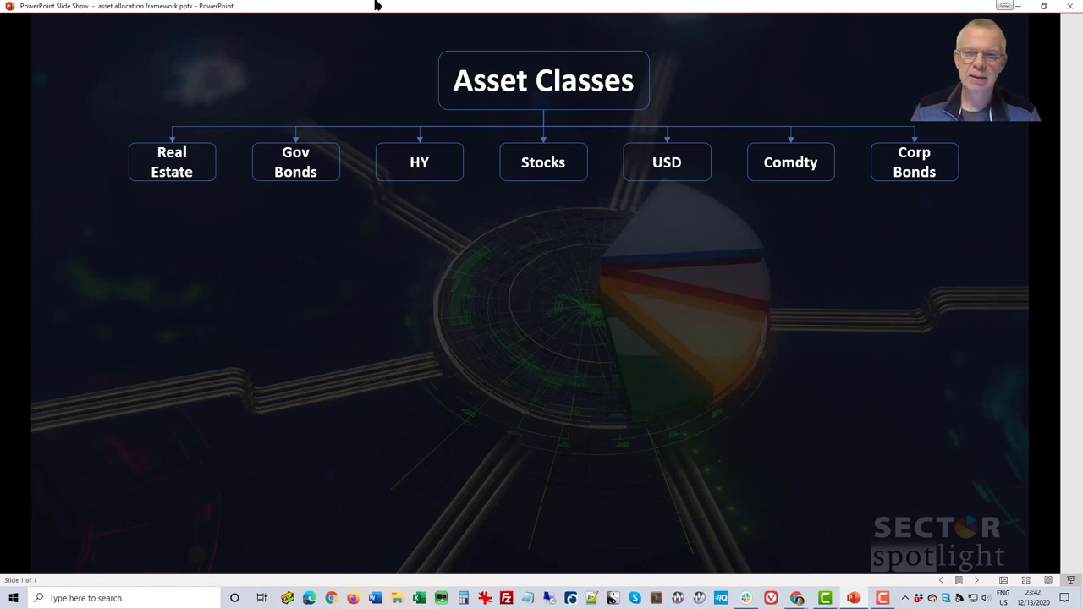
key("alt+Tab")
key("alt+Tab")
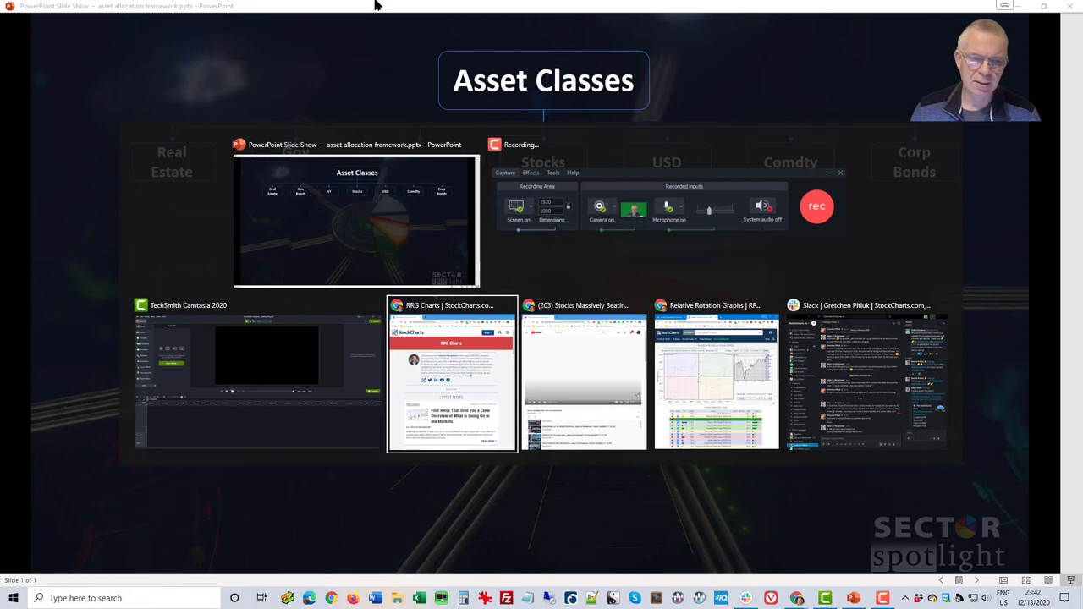
key("alt+Tab")
key("alt+Tab")
key("alt+Tab")
key("alt+Tab")
key("alt+Tab")
key("alt+Tab")
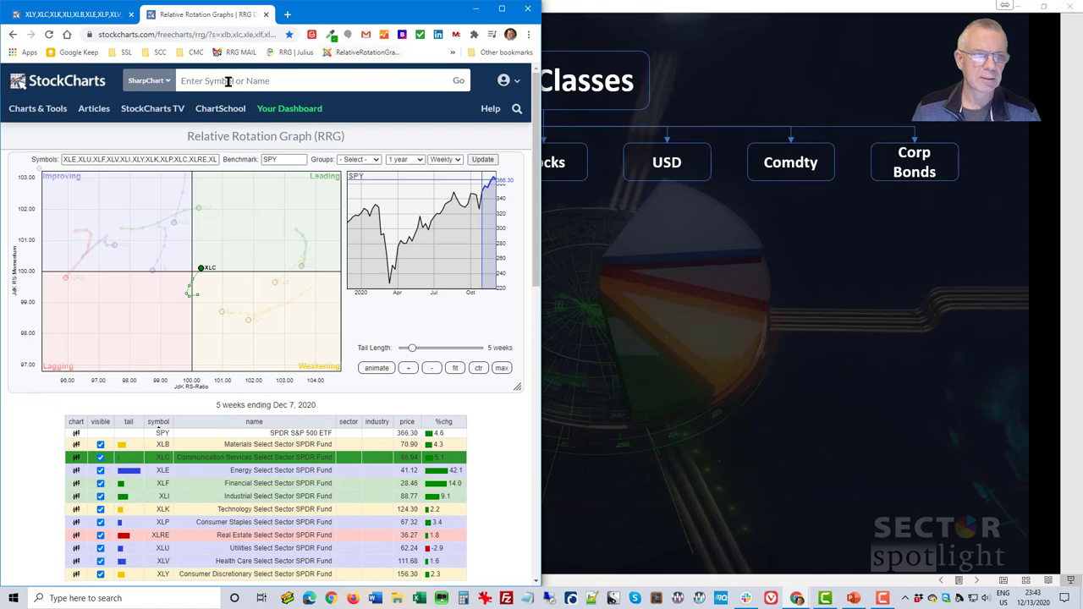
Bring the Chrome window with the YouTube Sector Spotlight video into view beside the StockCharts window
key("alt+Tab")
key("alt+Tab")
key("alt+Tab")
key("alt+Tab")
key("alt+Tab")
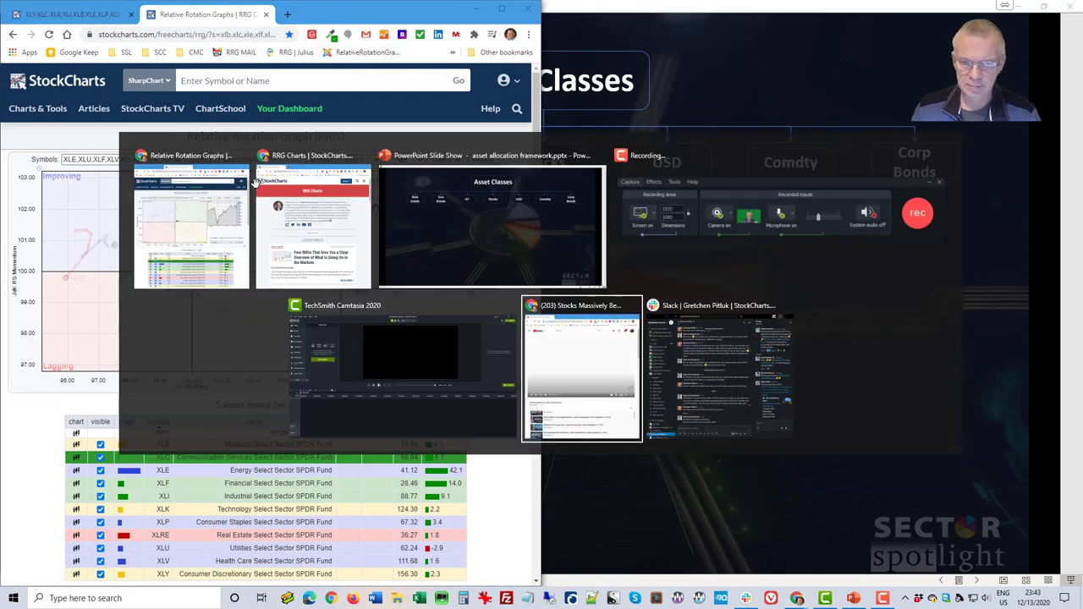
Open the bookmarked sectors Relative Rotation Graph in the browser tab that holds the sector PerfChart
left_click(87, 17)
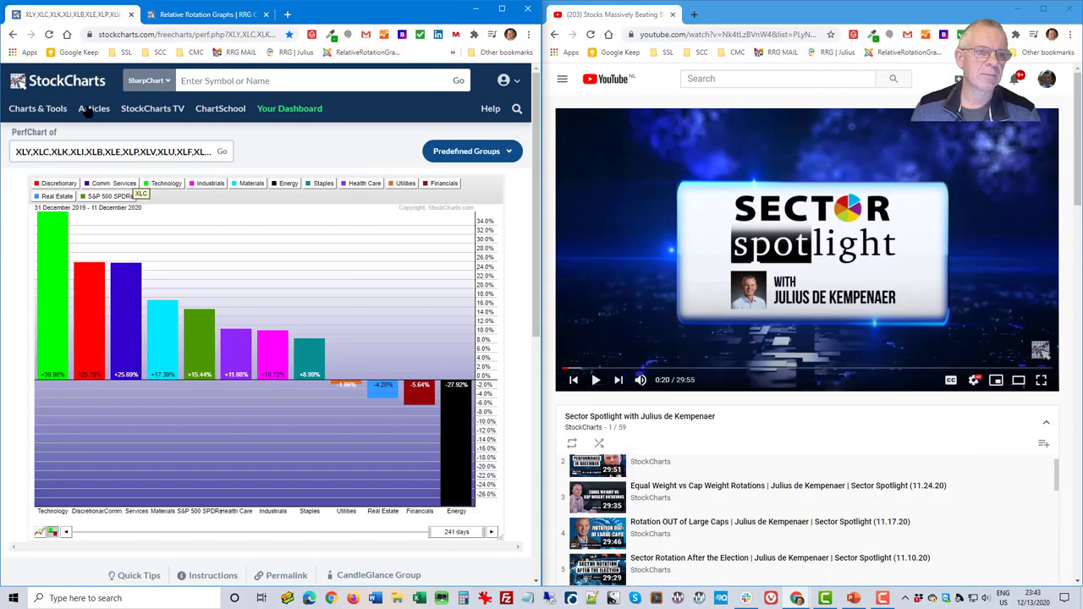
left_click(121, 52)
left_click(163, 139)
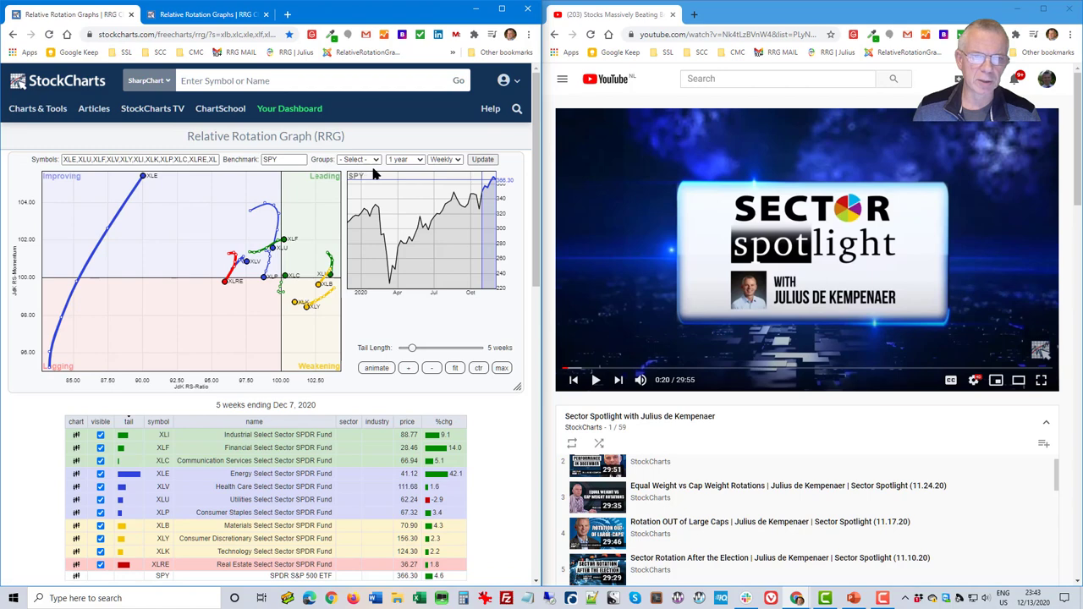
Load the Asset Allocation group into the Relative Rotation Graph and centre the plot on the benchmark
left_click(373, 160)
left_click(372, 183)
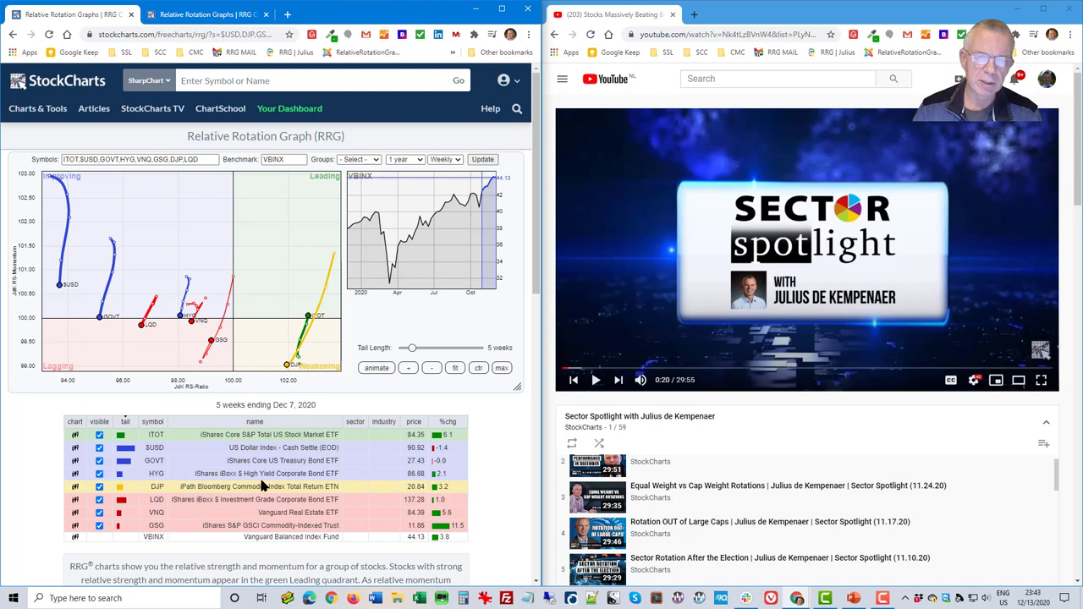
left_click(479, 369)
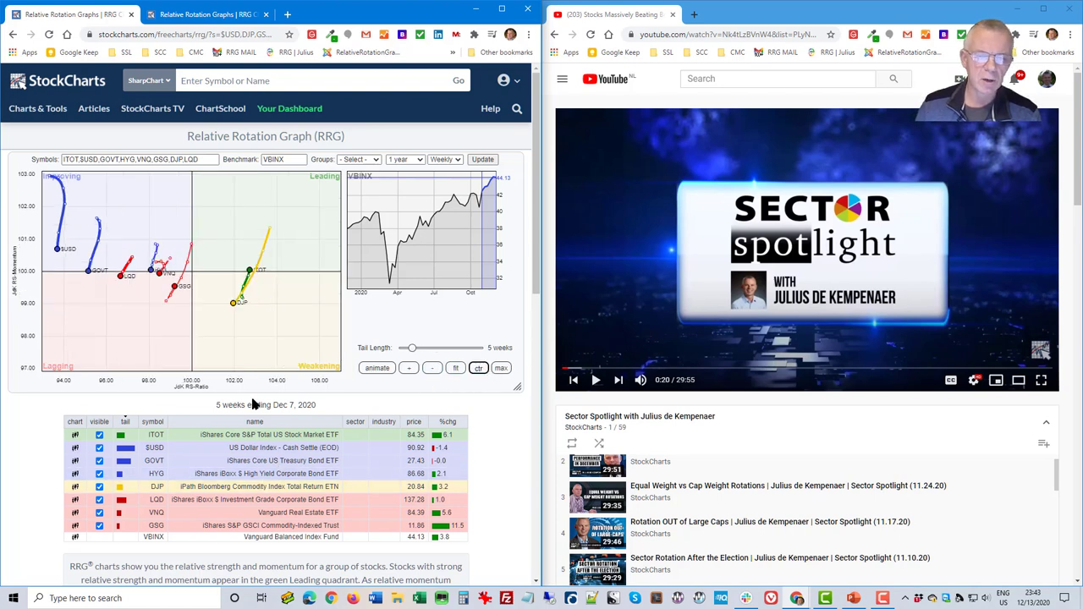
left_click(377, 369)
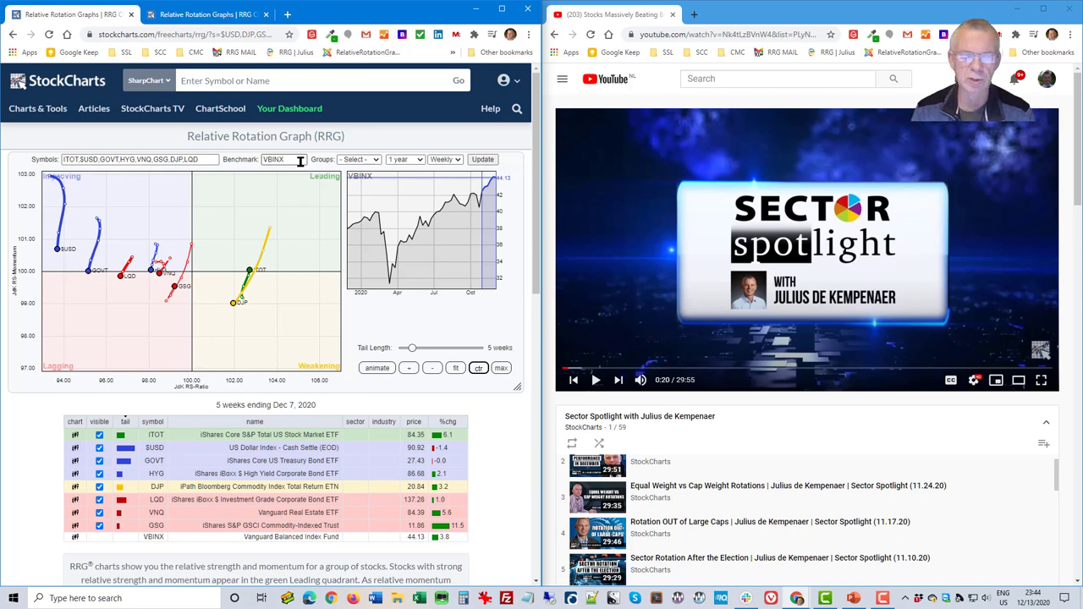
Highlight the tails of ITOT, GOVT, HYG, LQD, GSG and DJP one after another on the asset class graph
left_click(191, 438)
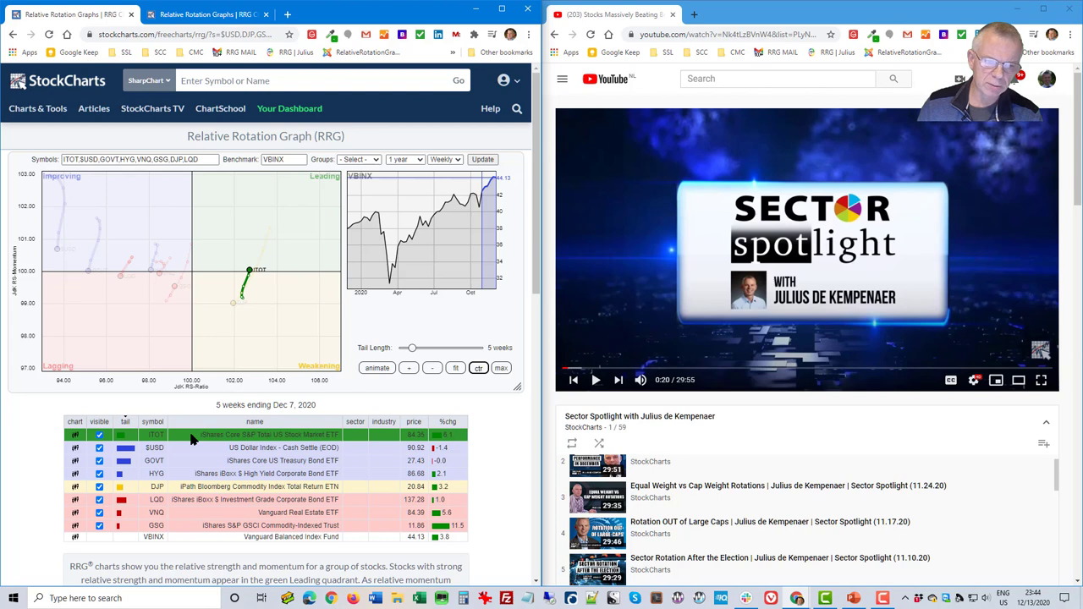
left_click(193, 461)
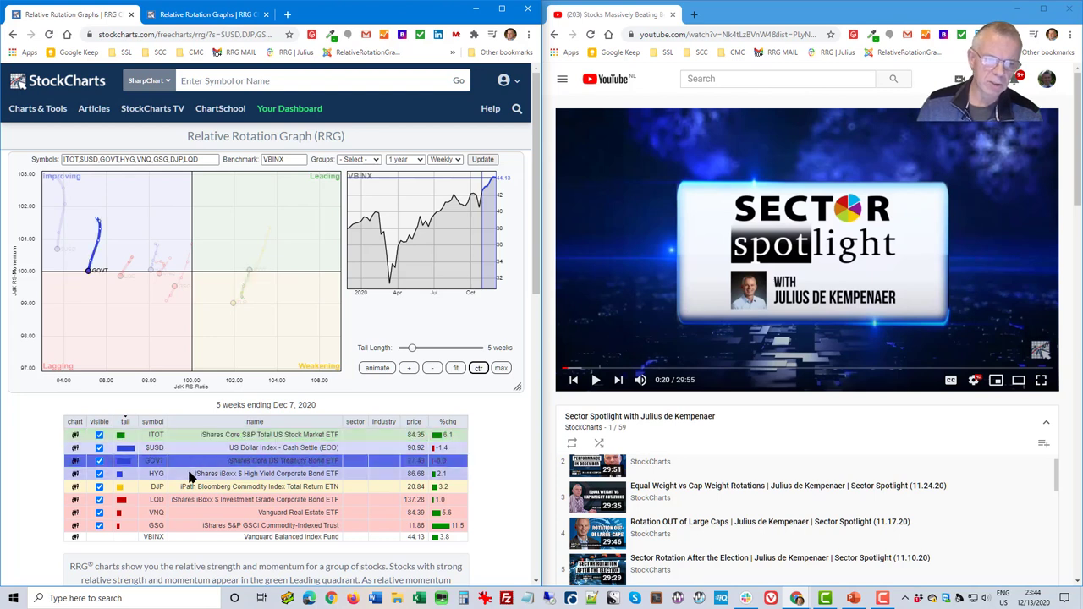
left_click(193, 474)
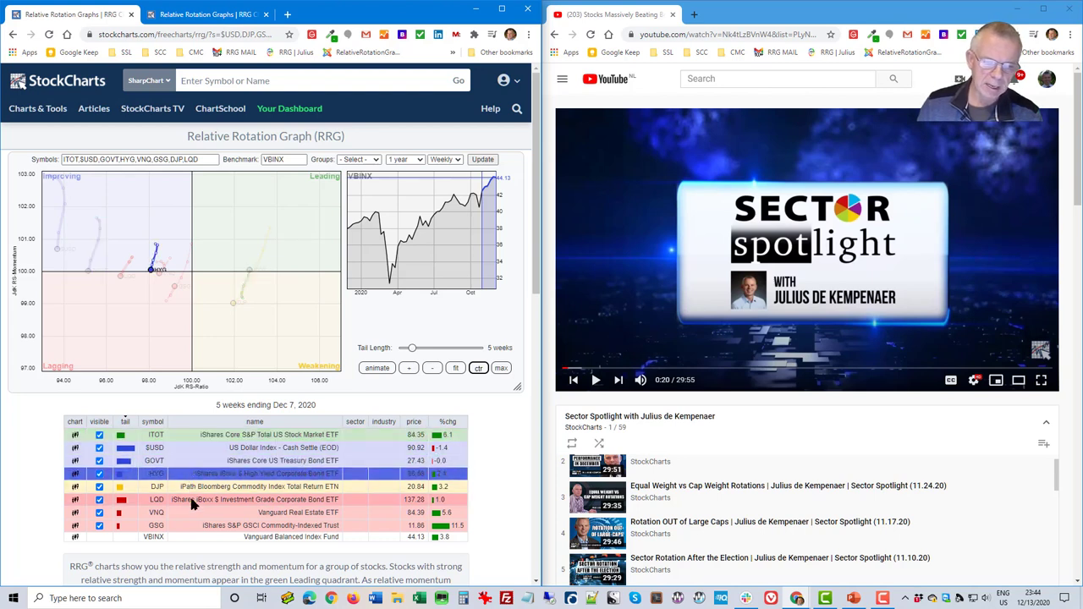
left_click(193, 500)
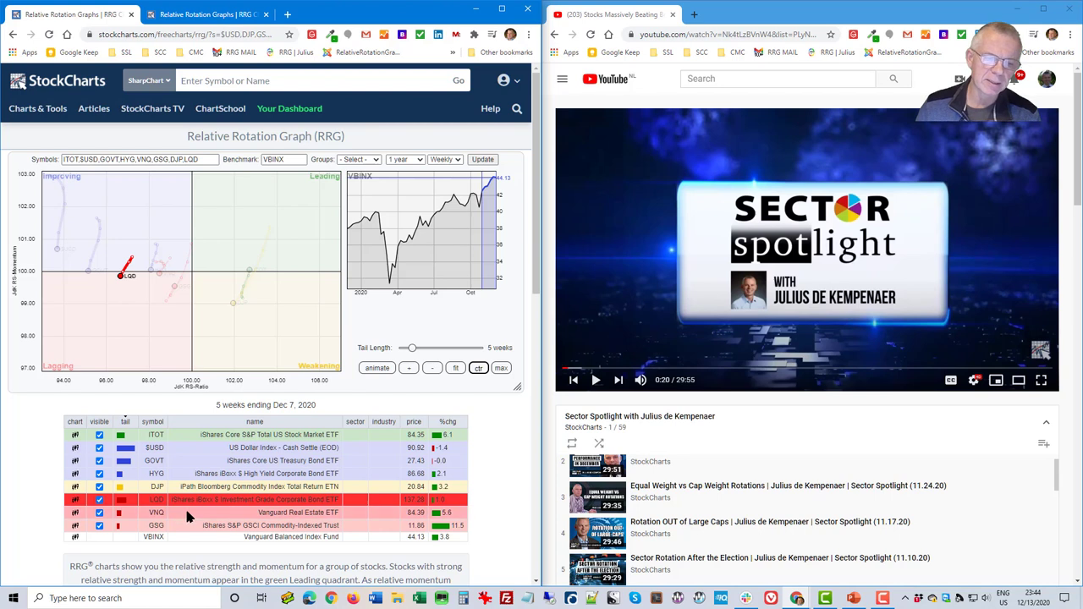
left_click(190, 526)
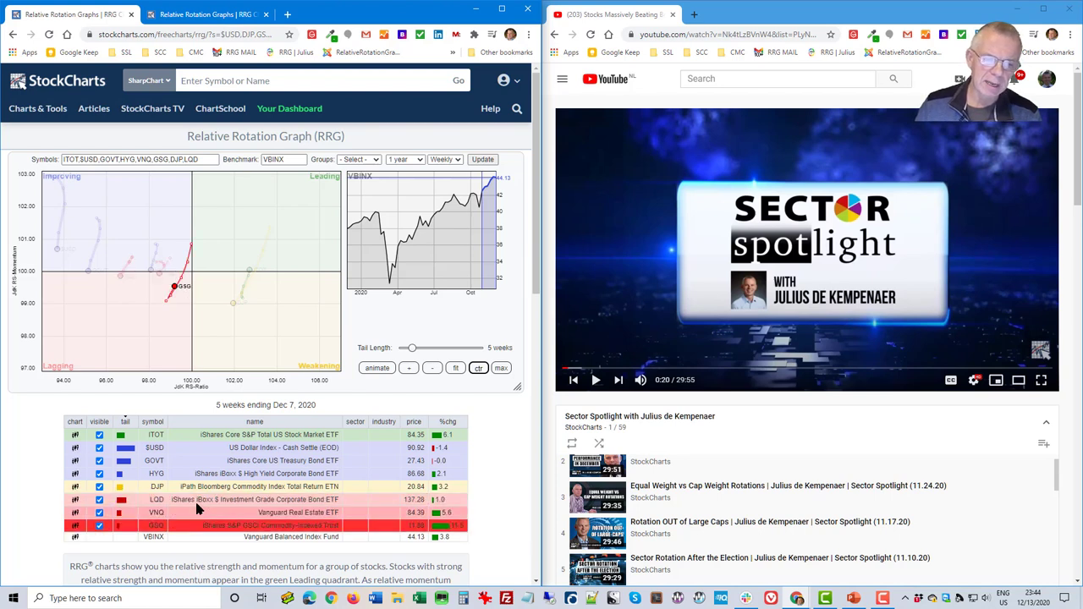
left_click(201, 488)
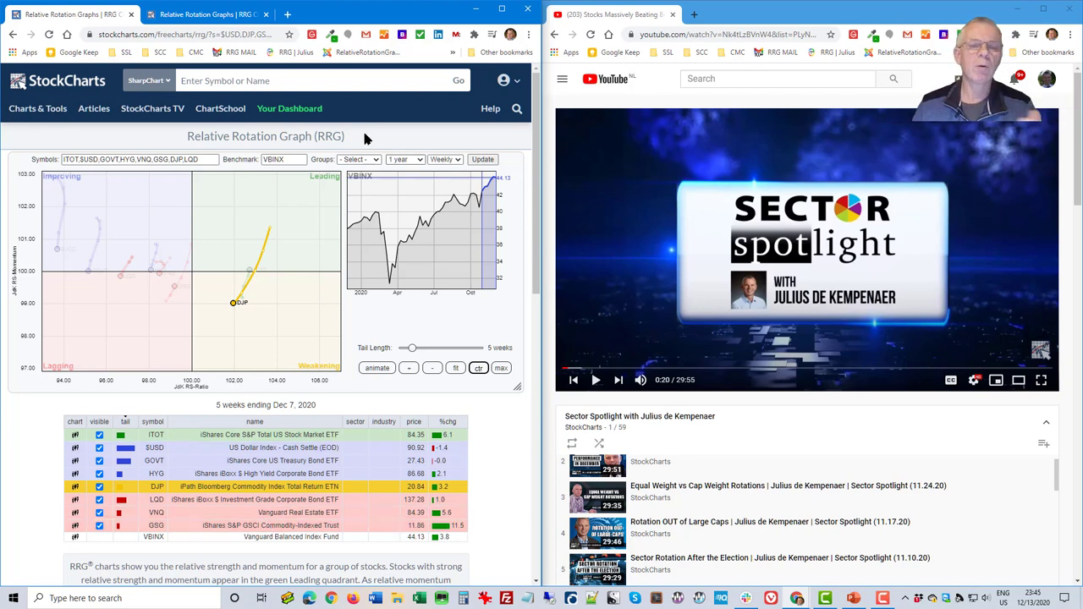
Load the StockCharts home page in place of the YouTube video and open a SharpChart for ITOT
left_click(667, 52)
left_click(684, 79)
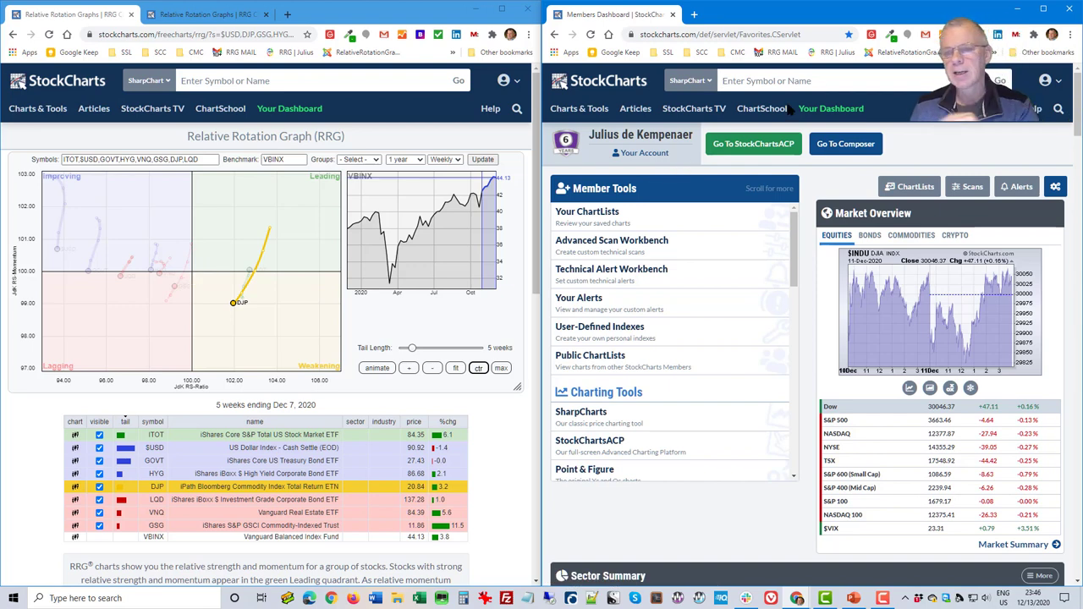
type("itot")
key("Return")
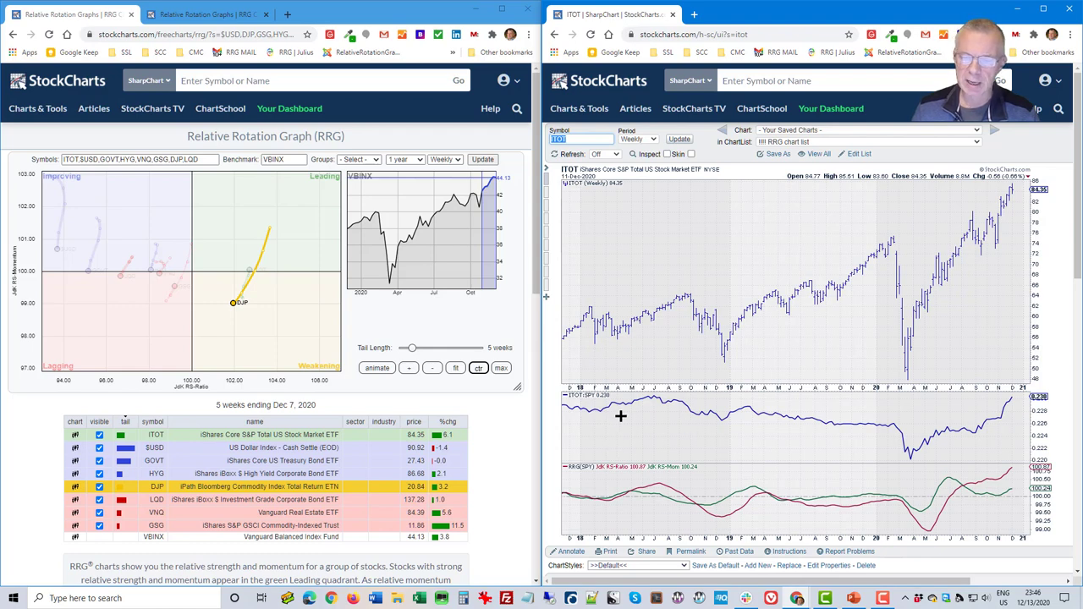
Apply the RRG - VBINX (Asset Classes) chart style to the ITOT SharpChart
scroll(620, 415, "down", 1)
left_click(679, 509)
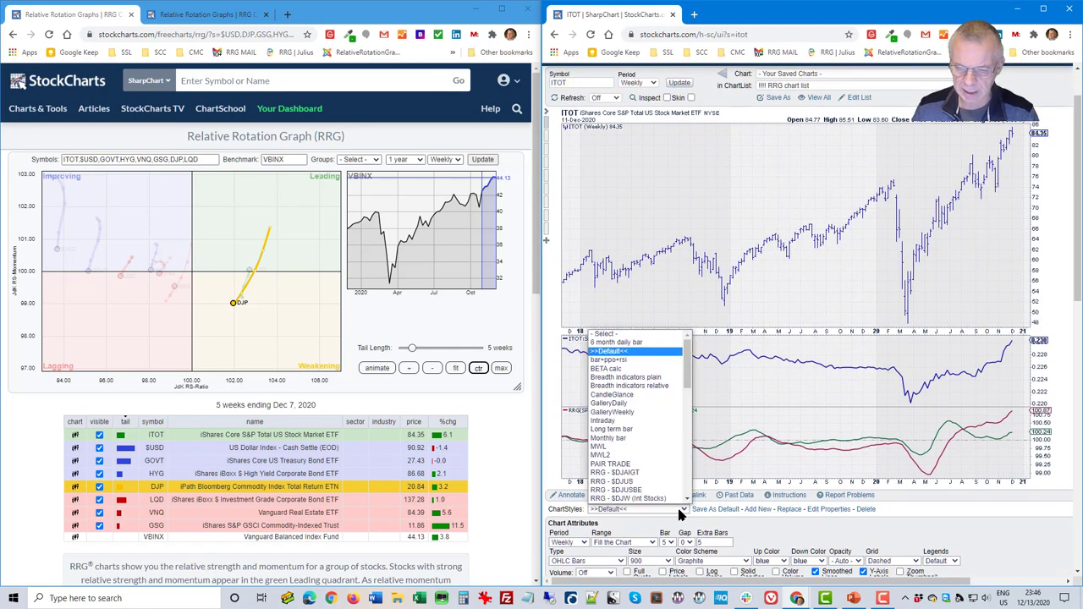
left_click_drag(691, 383, 690, 437)
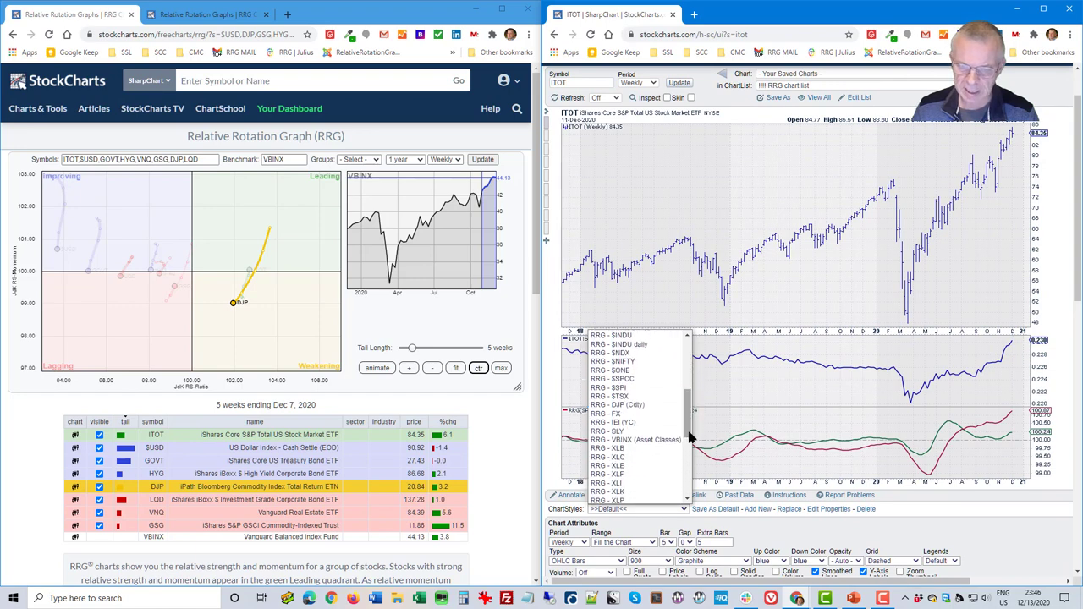
left_click(635, 440)
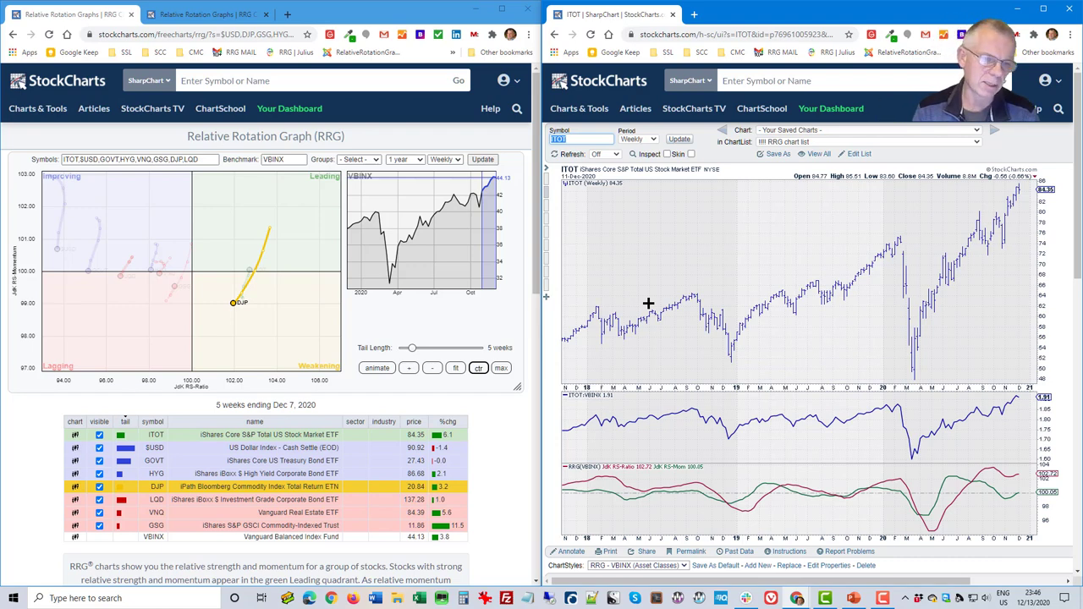
Reload the Asset Allocation group on the Relative Rotation Graph to show all tails again
left_click(376, 163)
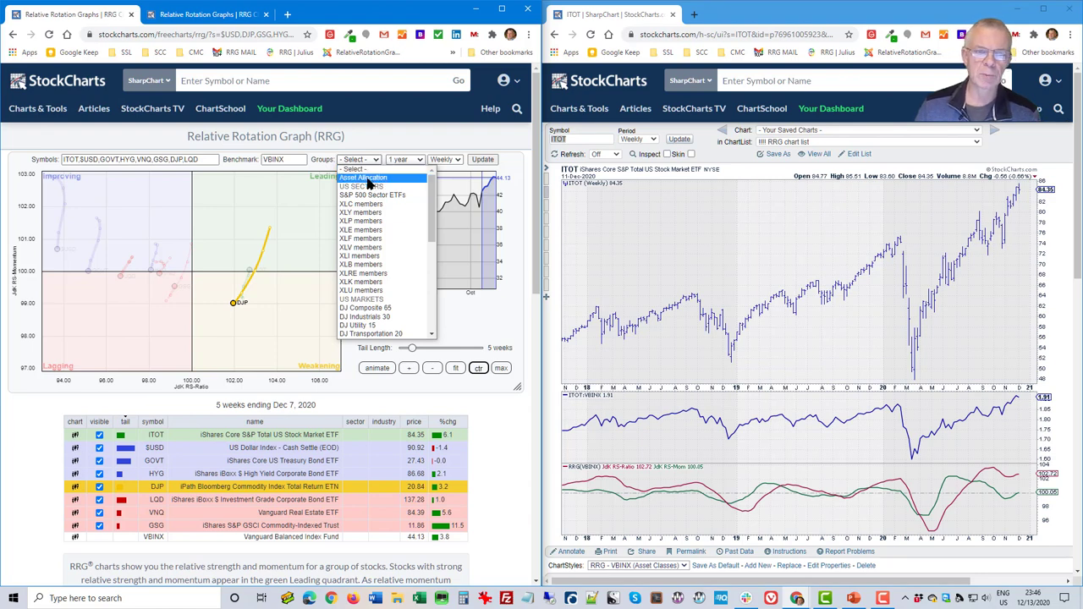
left_click(369, 180)
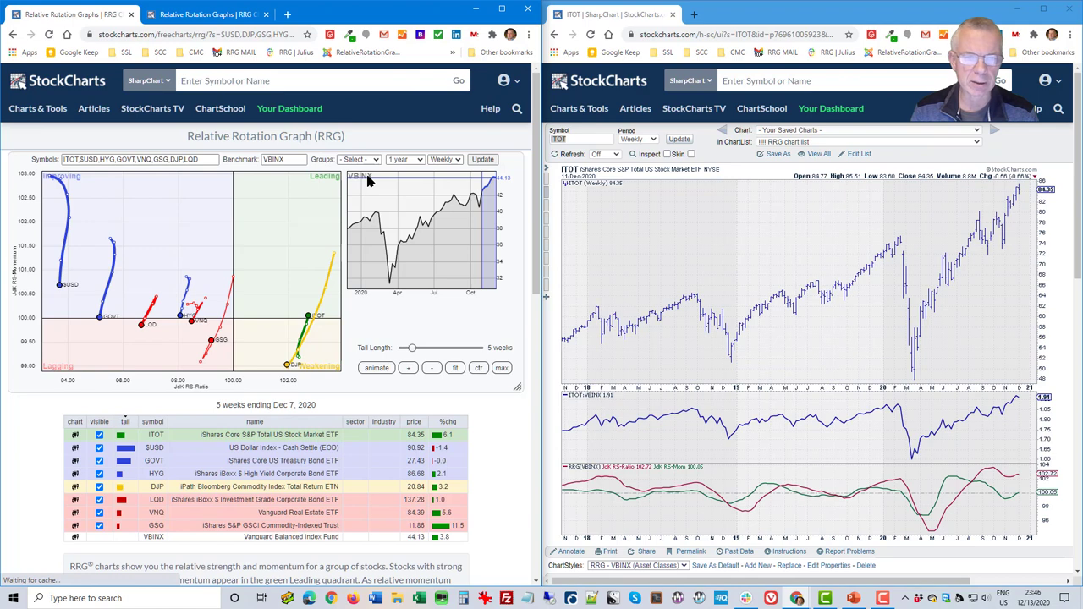
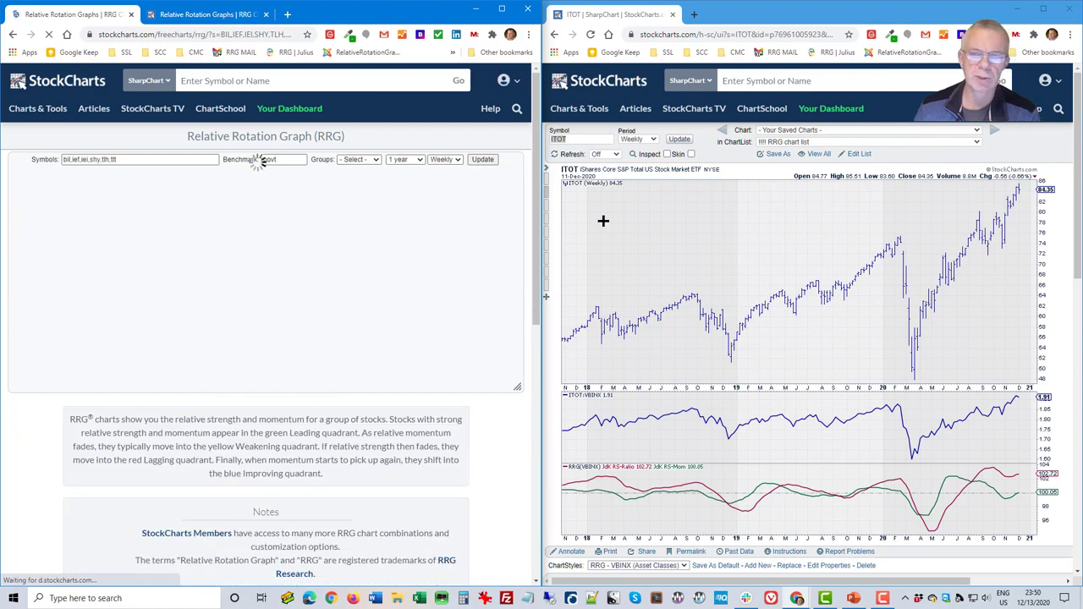
Replace the ITOT chart with the bookmarked sectors Relative Rotation Graph and load the US Yield Curve group into it
left_click(663, 51)
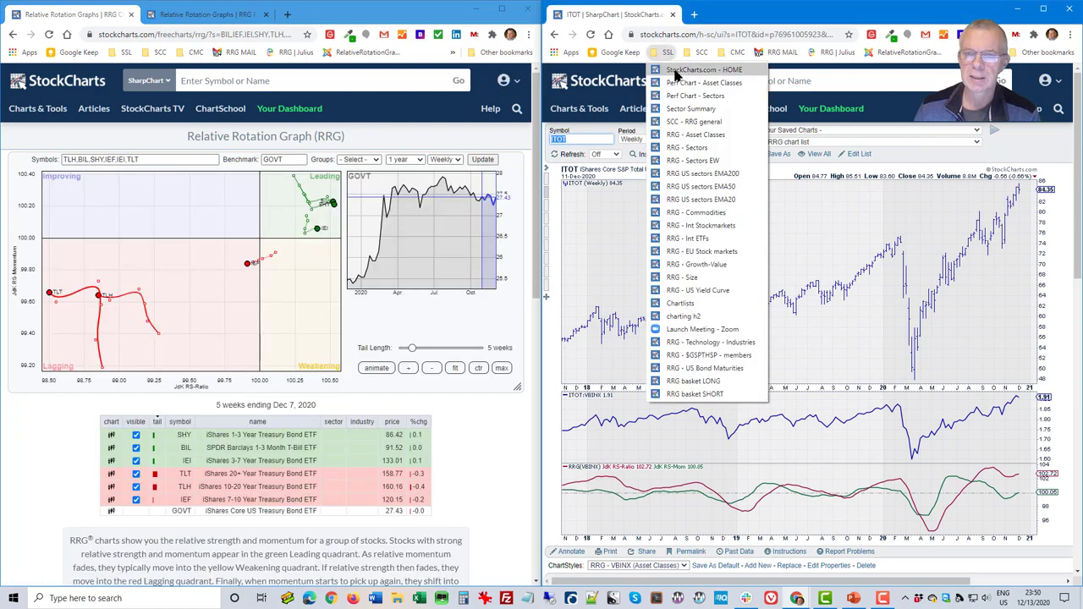
left_click(692, 149)
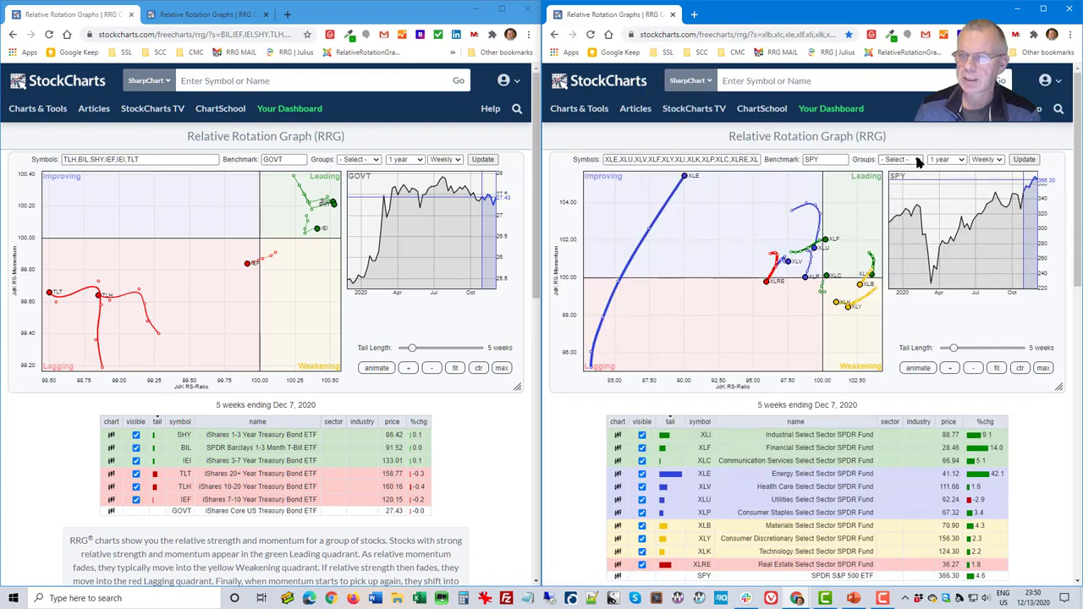
left_click(900, 159)
left_click_drag(974, 213, 970, 273)
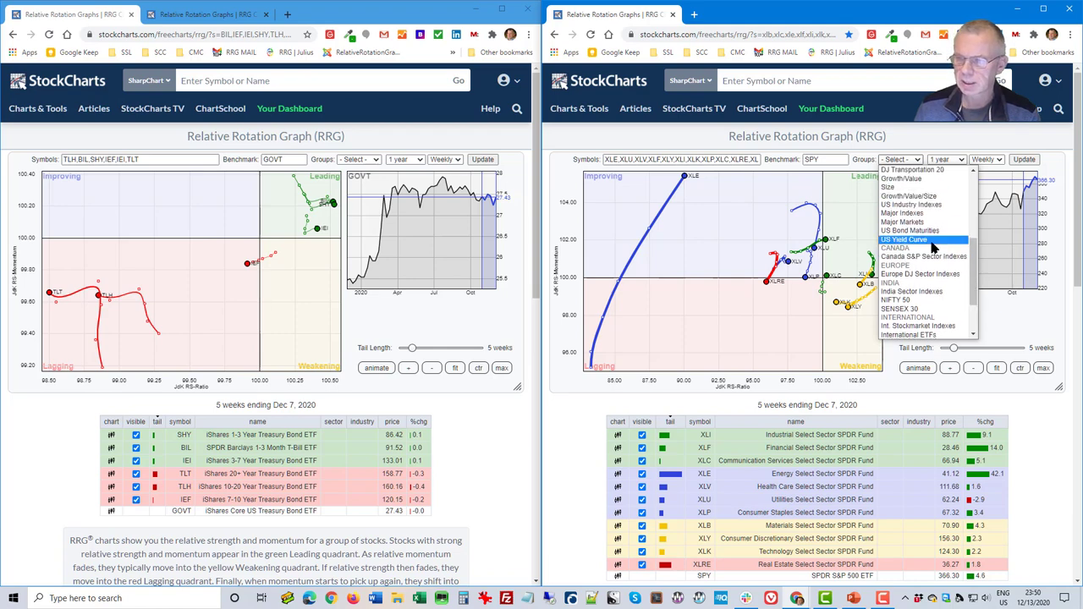
left_click(905, 240)
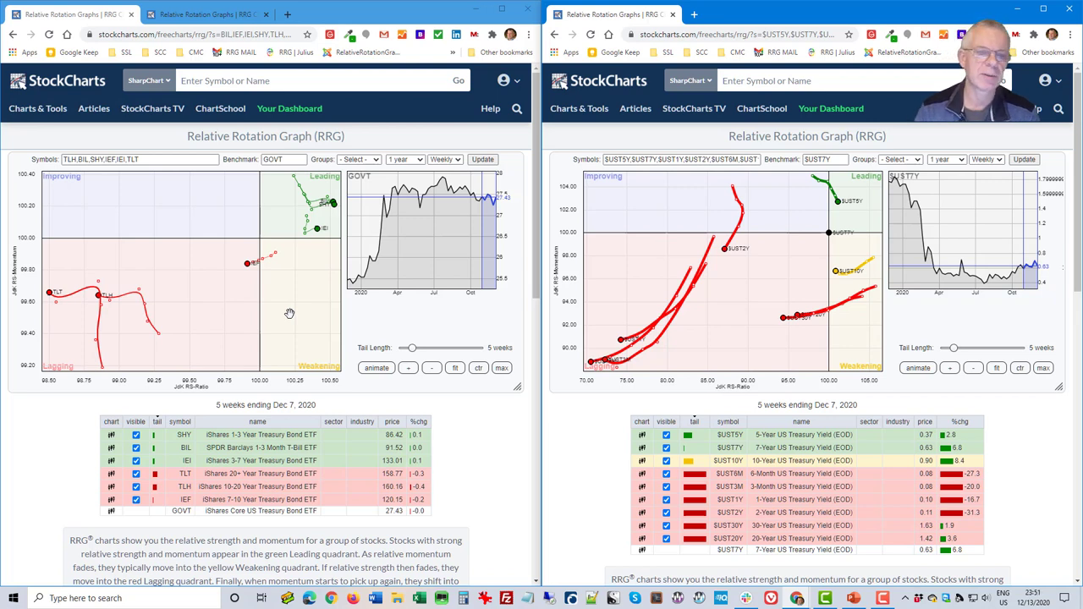
Highlight the tails of the Treasury bond ETFs IEI, IEF, TLH and TLT in turn on the GOVT-benchmarked graph
left_click(261, 461)
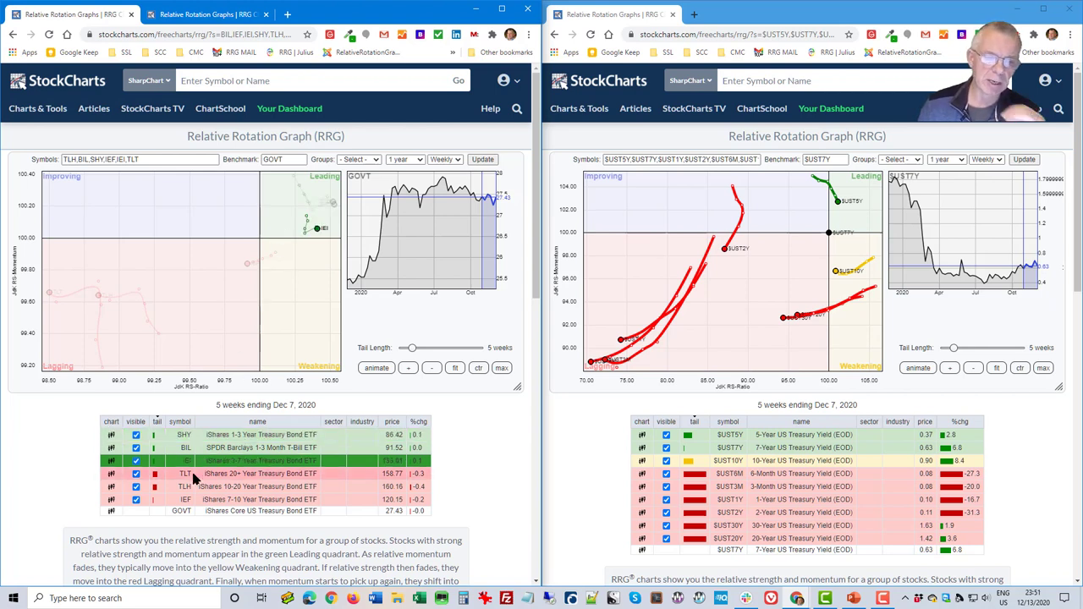
left_click(240, 502)
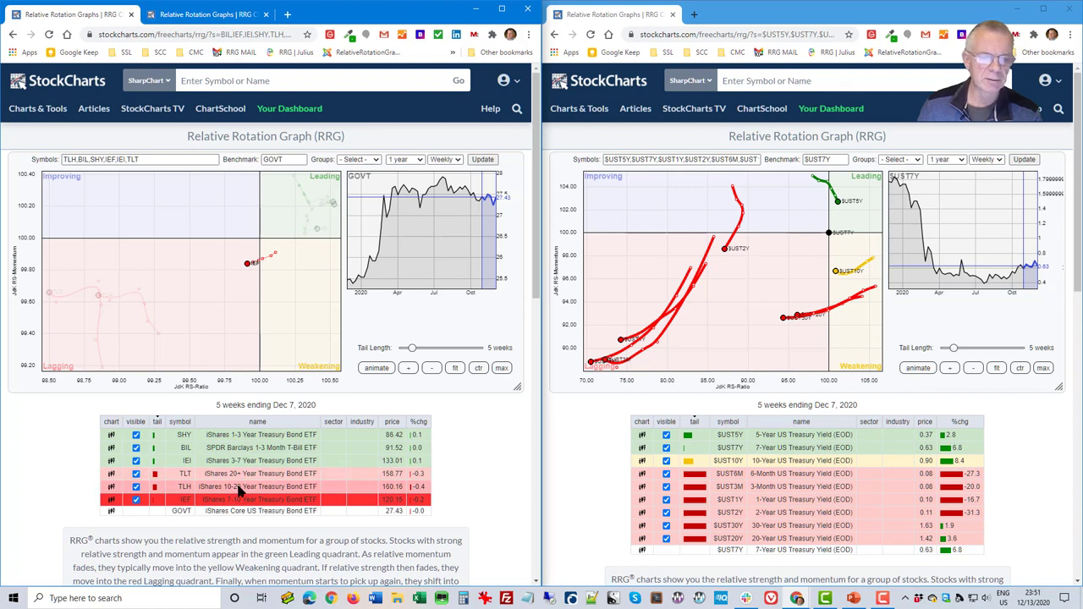
left_click(240, 489)
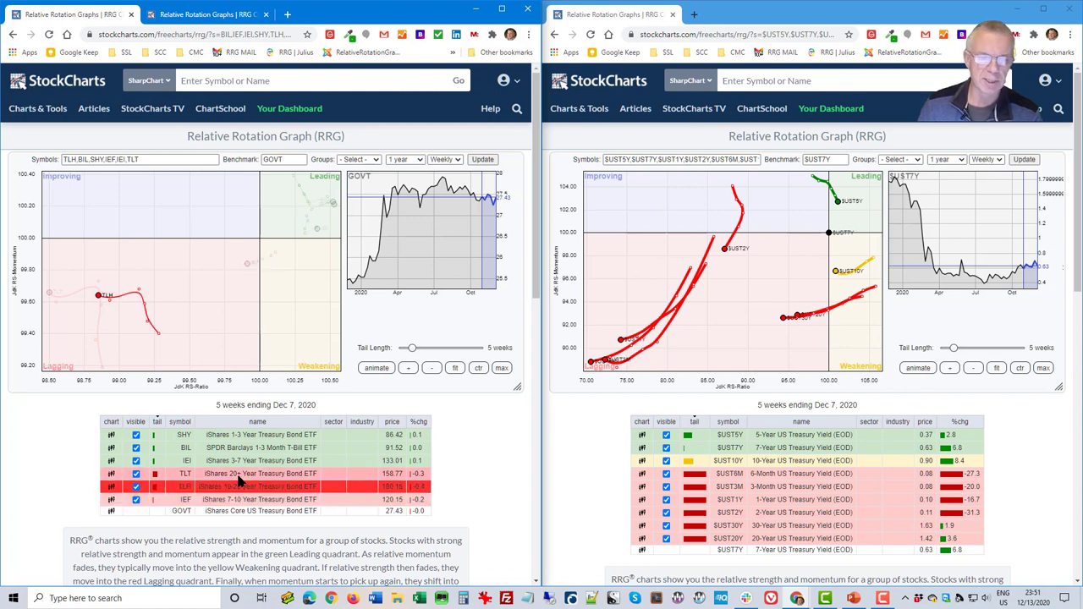
left_click(240, 479)
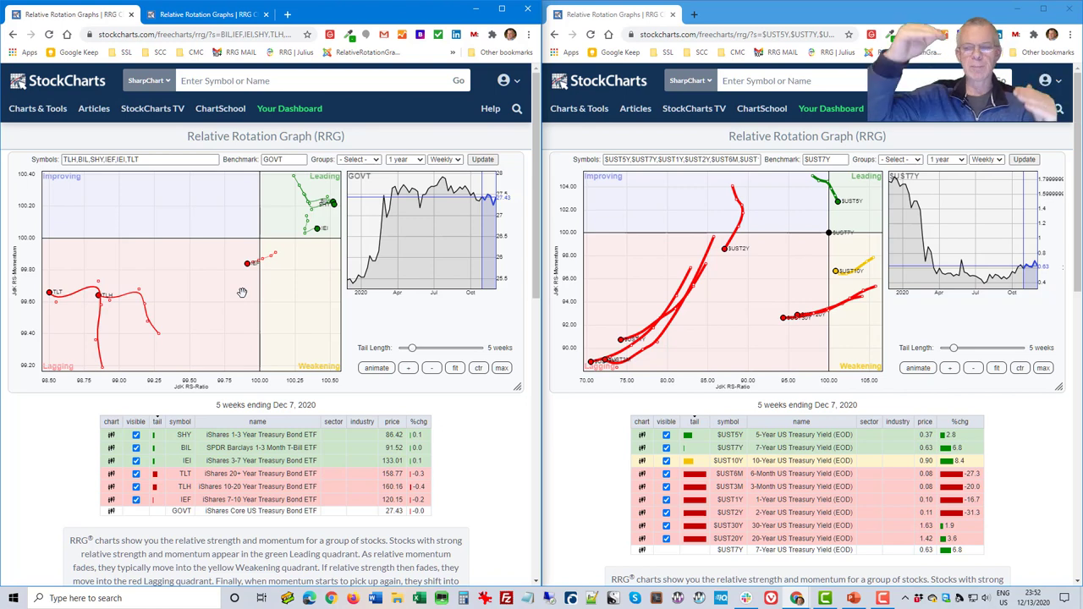
Highlight the 2-year, 5-year, 7-year, 10-year and 20-year Treasury yield tails in turn on the yield curve graph
left_click(777, 479)
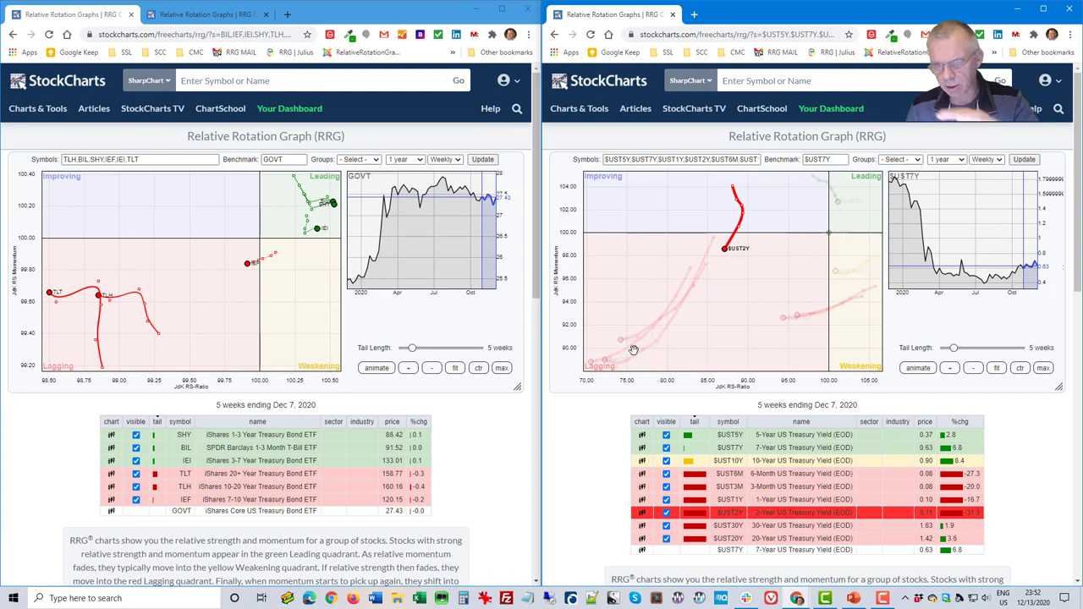
left_click(757, 436)
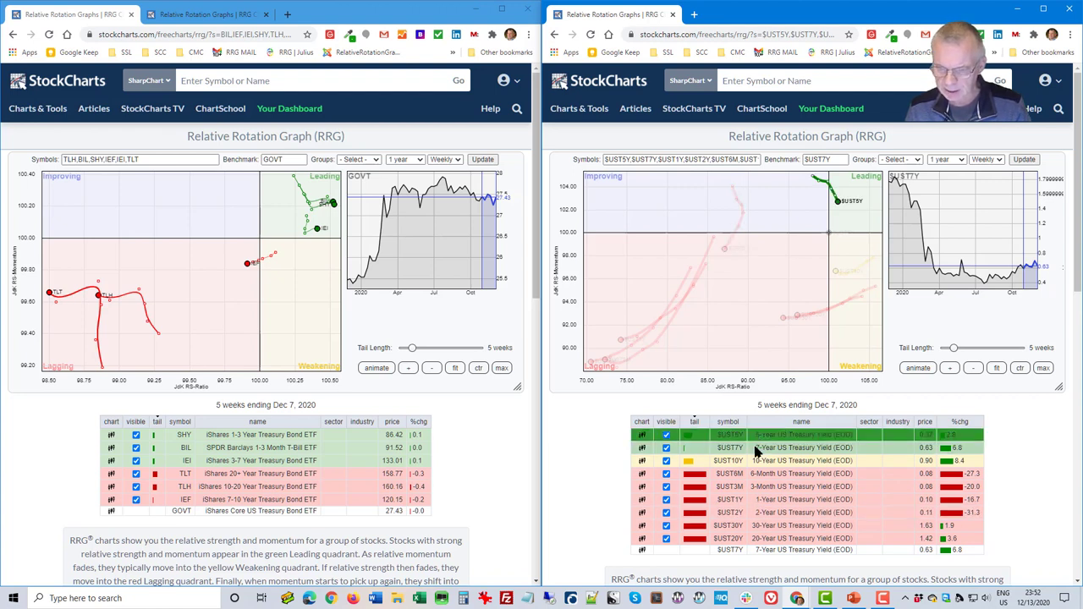
left_click(757, 450)
left_click(762, 464)
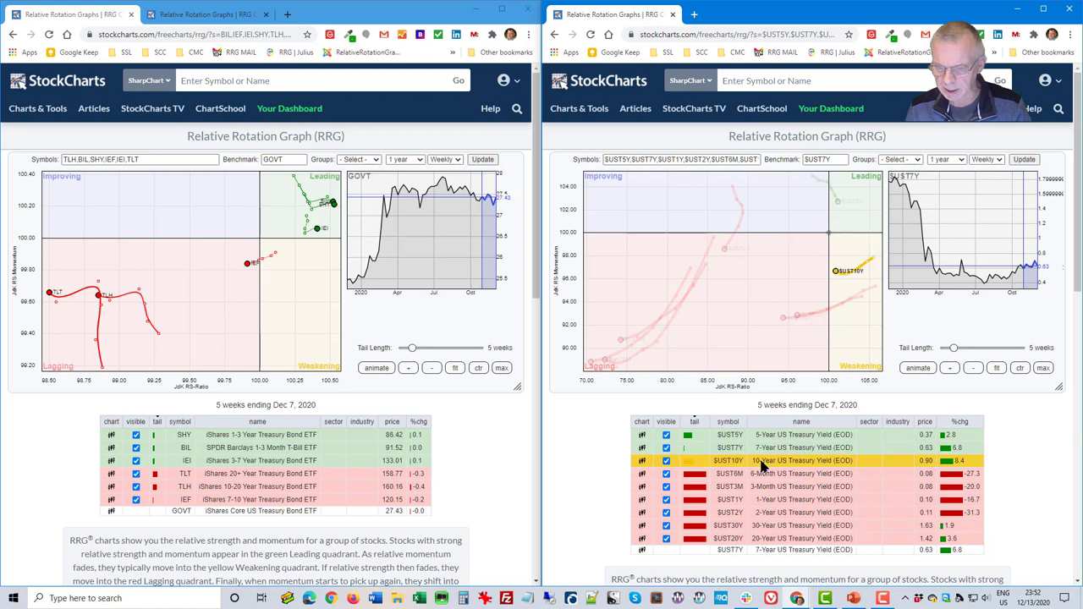
left_click(761, 533)
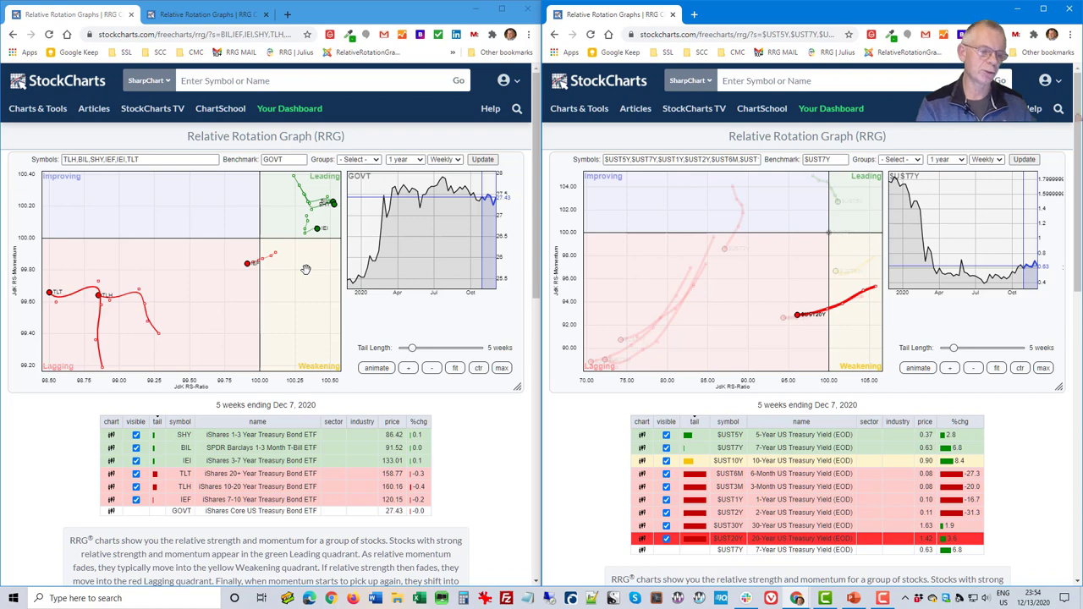
Switch to the PowerPoint slide show and reveal the Engy, Agri, Indu, Live and Prec boxes under the commodity Sub Indexes
key("alt+Tab")
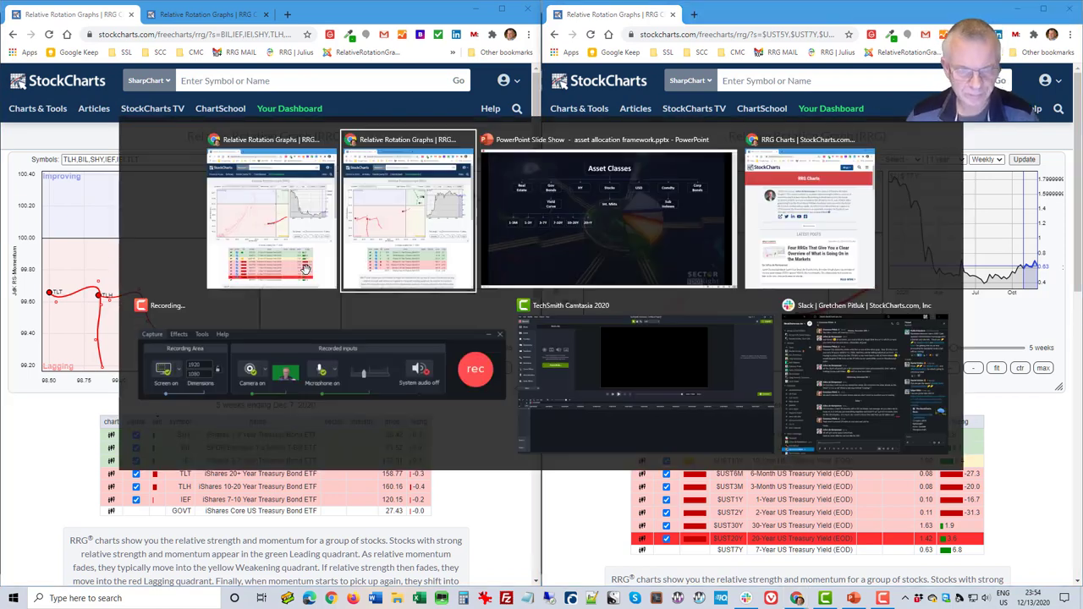
key("alt+Tab")
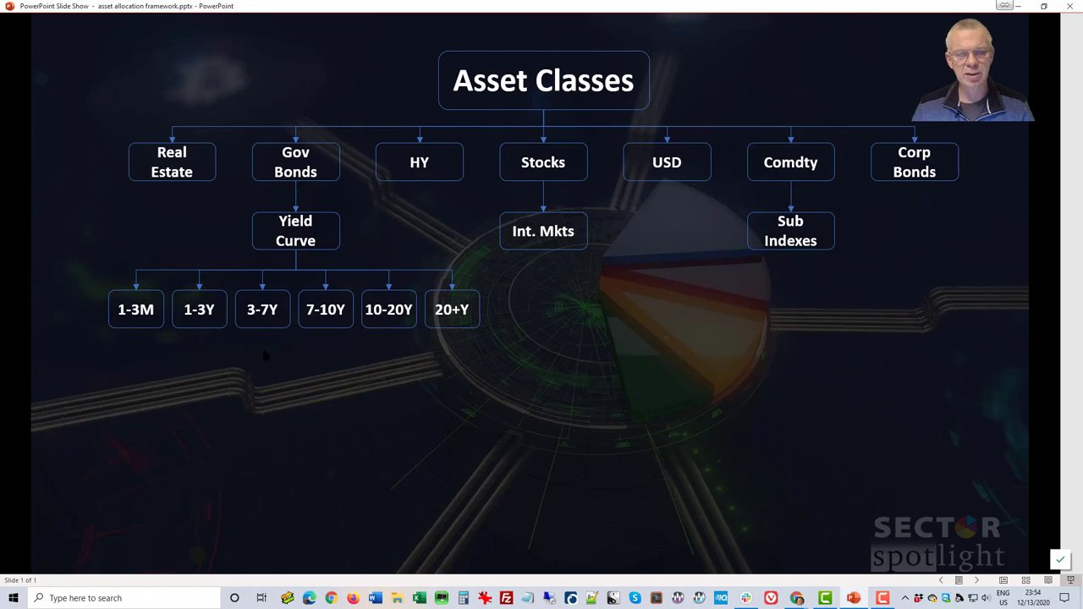
left_click(359, 357)
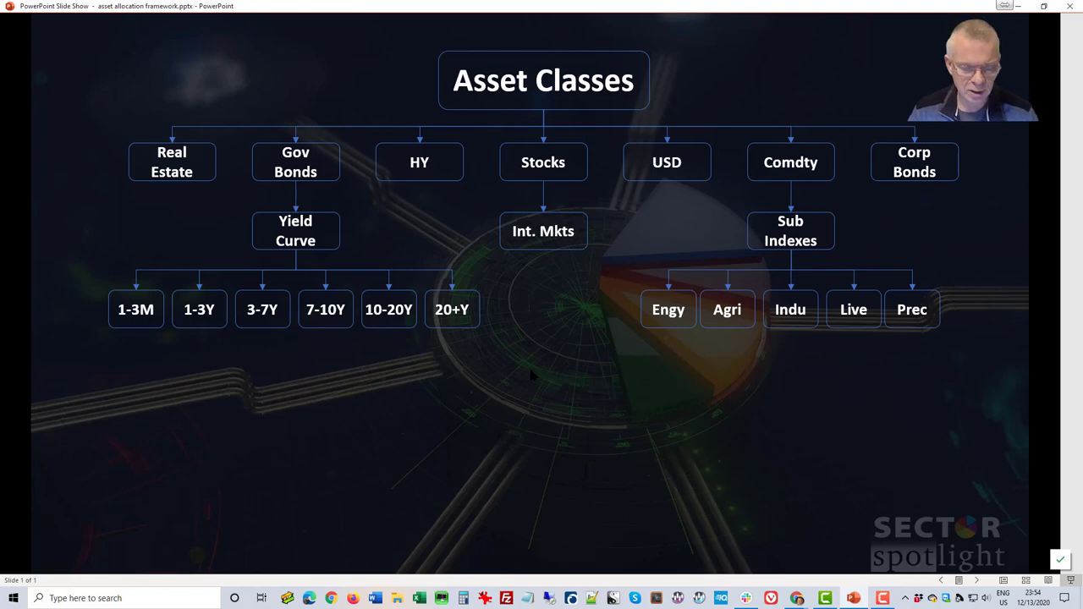
Return to StockCharts in the browser and load the S&P GSCI Cdty group in place of the Treasury bond ETFs
key("alt+Tab")
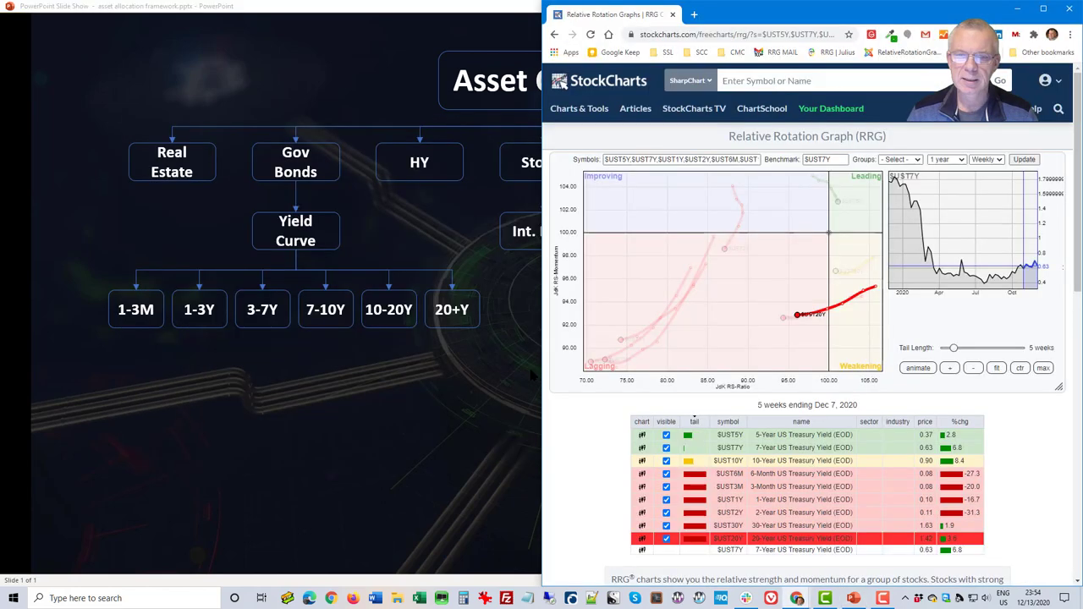
key("alt+Tab")
key("alt+Tab")
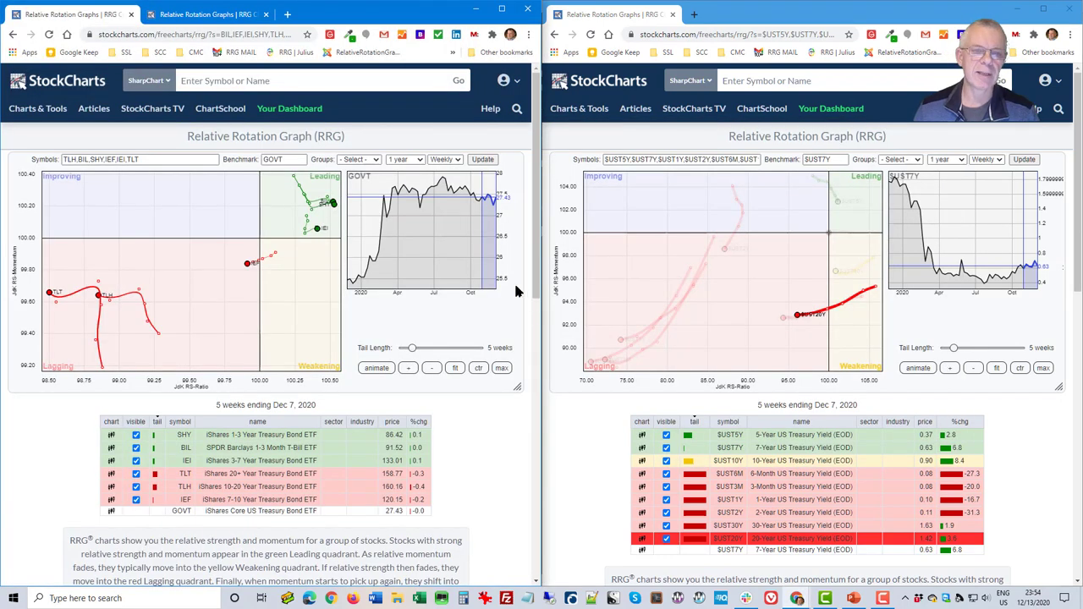
left_click(372, 160)
left_click_drag(433, 218, 430, 311)
left_click(392, 303)
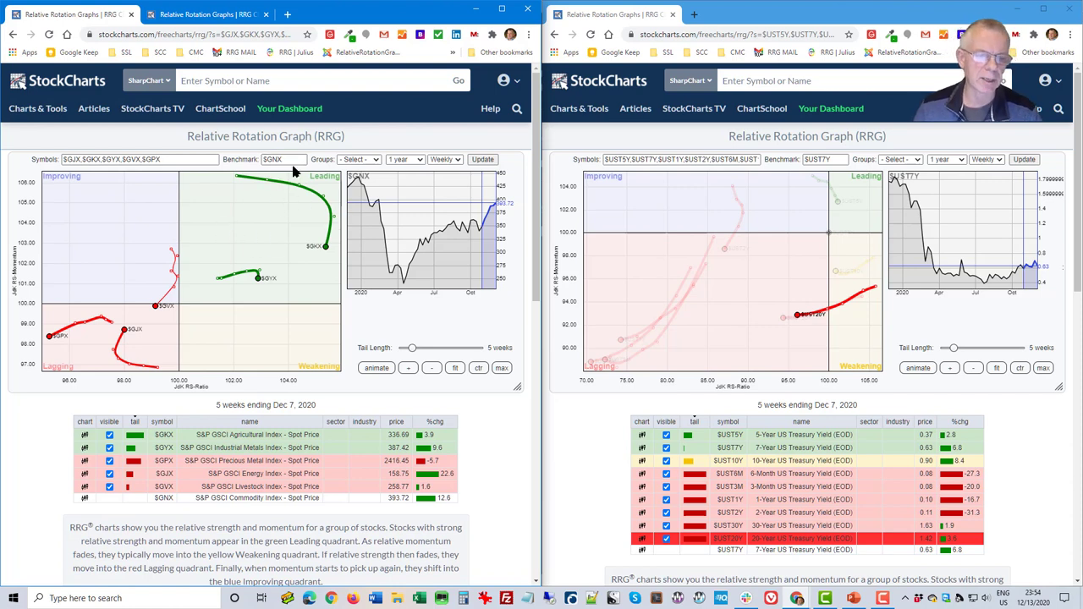
Highlight the agricultural, industrial metals, precious metal, energy and livestock index tails in turn on the commodity graph
left_click(255, 435)
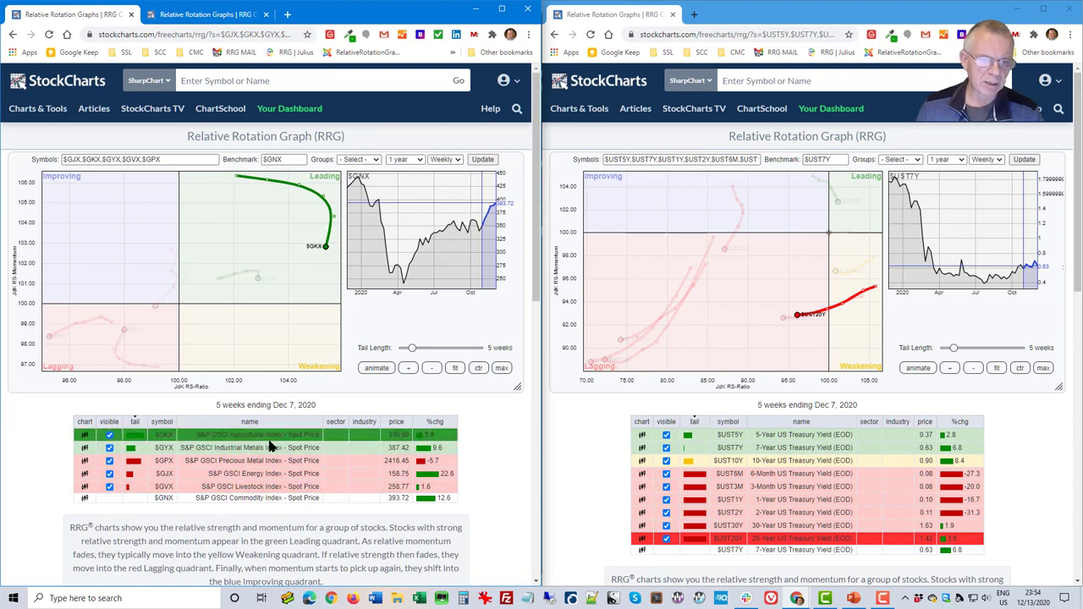
left_click(274, 449)
left_click(272, 462)
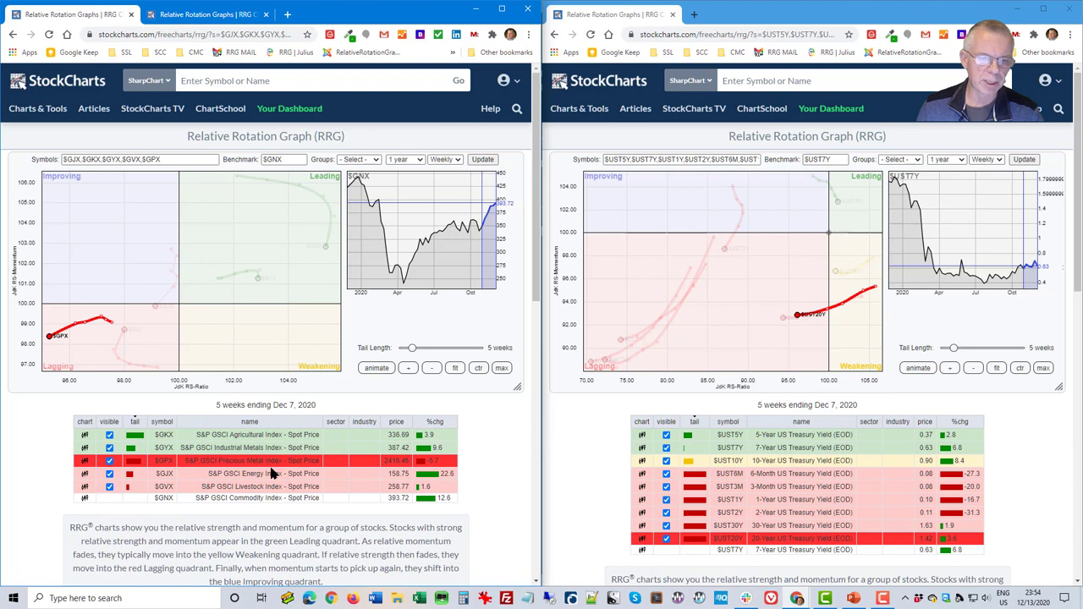
left_click(270, 476)
left_click(280, 488)
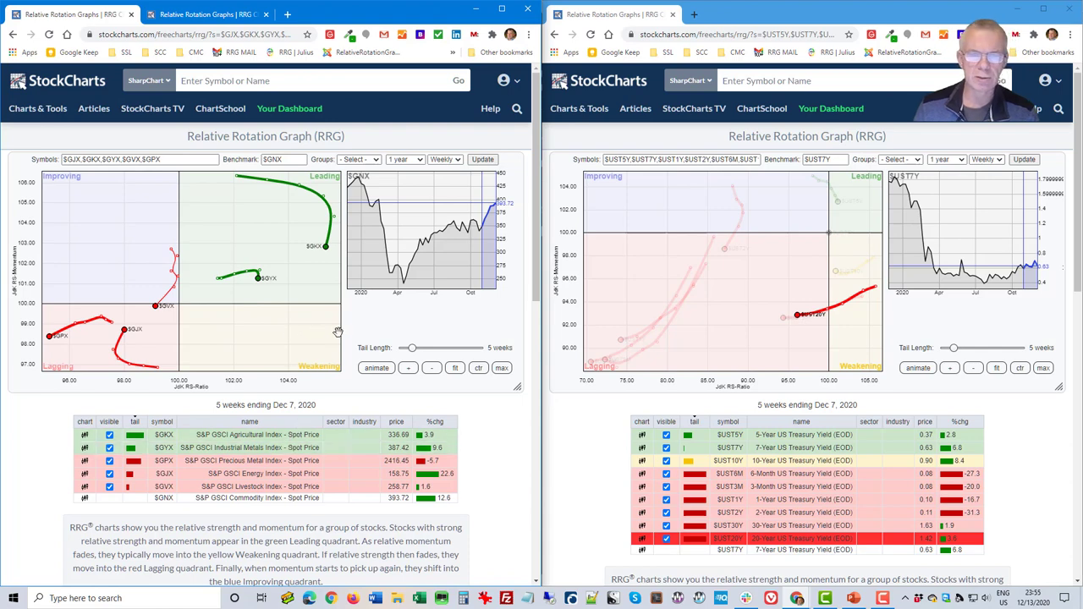
Step the commodity rotation graph back four weeks to Nov 2, 2020 and forward again to Dec 7, 2020
key("Left")
key("Left")
key("Left")
key("Left")
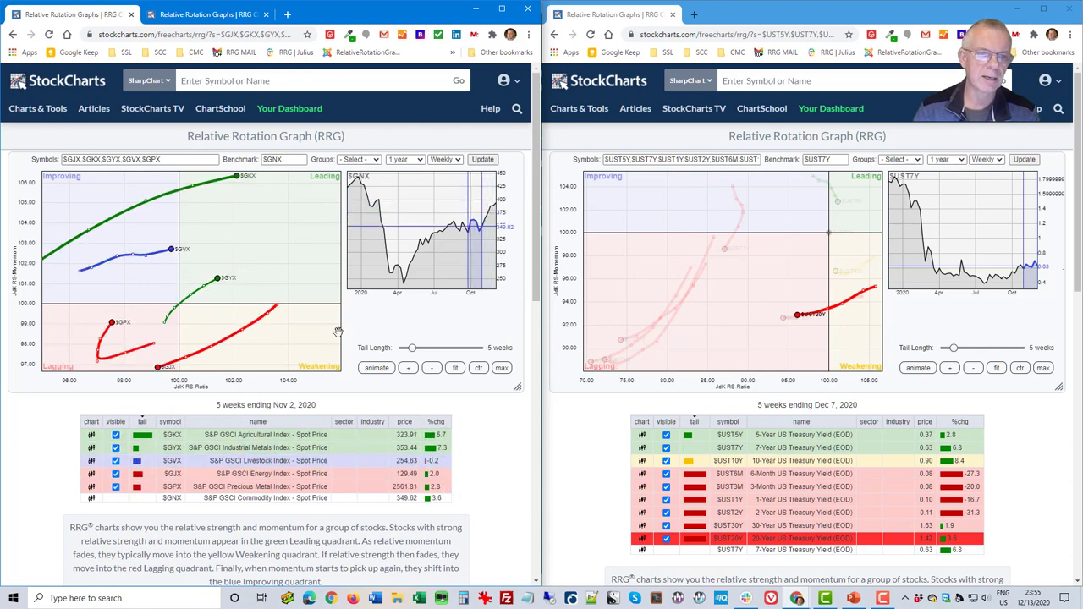
key("Right")
key("Right")
key("Right")
key("Right")
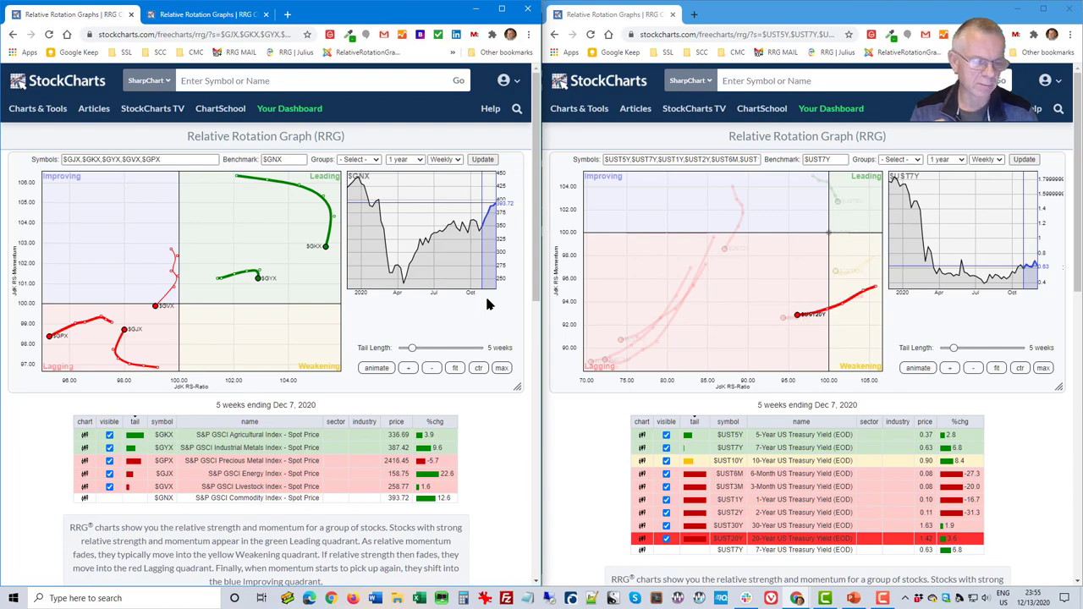
Switch to the PowerPoint slide show and reveal the SPX box under Int. Mkts
key("alt+Tab")
key("alt+Tab")
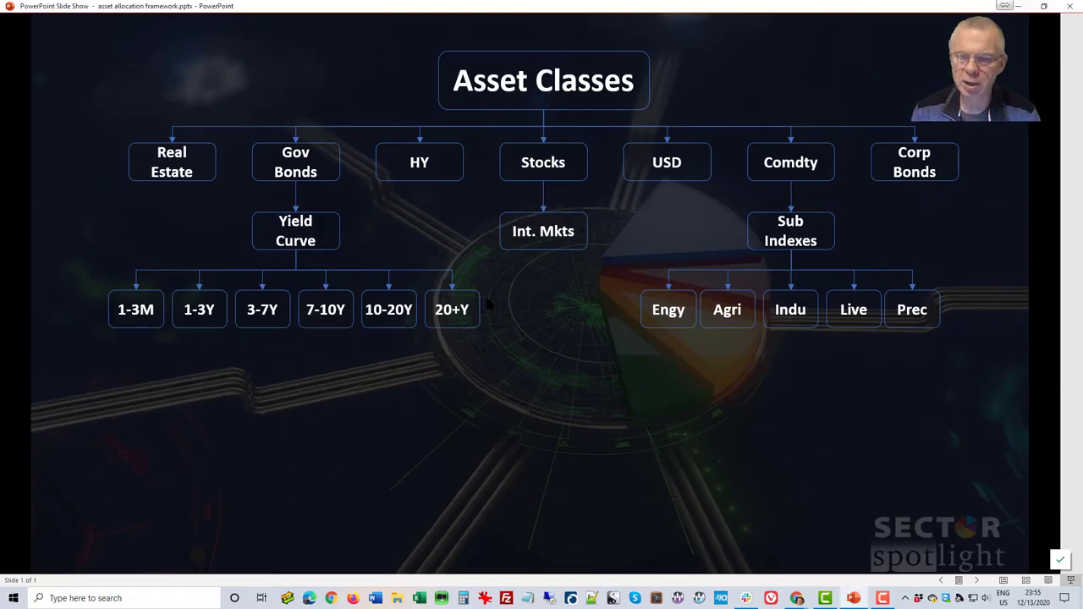
left_click(489, 310)
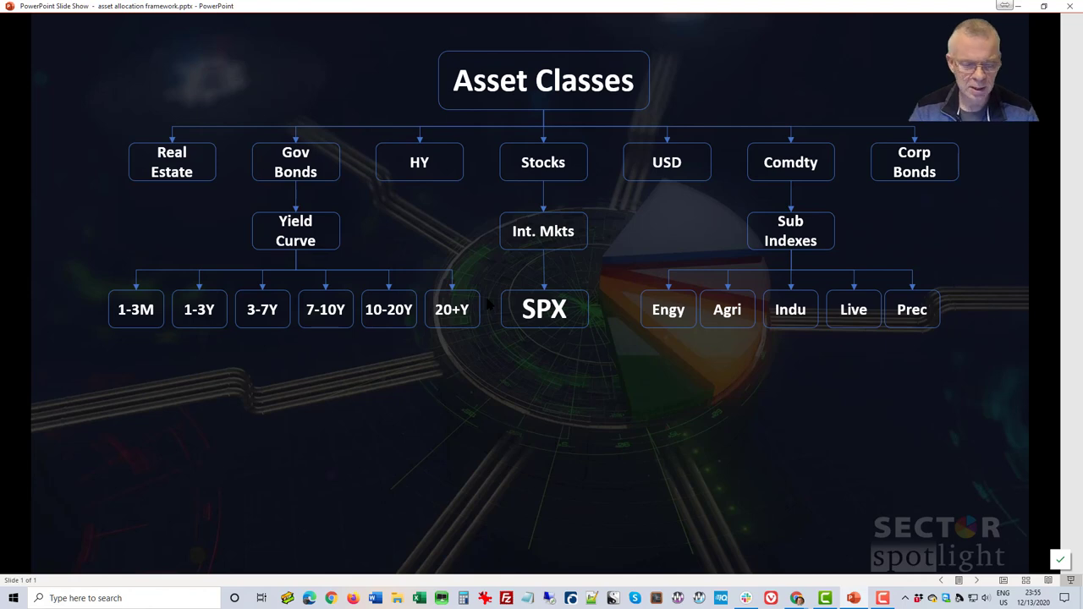
Return to StockCharts in the browser and load the Int. Stockmarket Indexes group in place of the commodity indexes
key("alt+Tab")
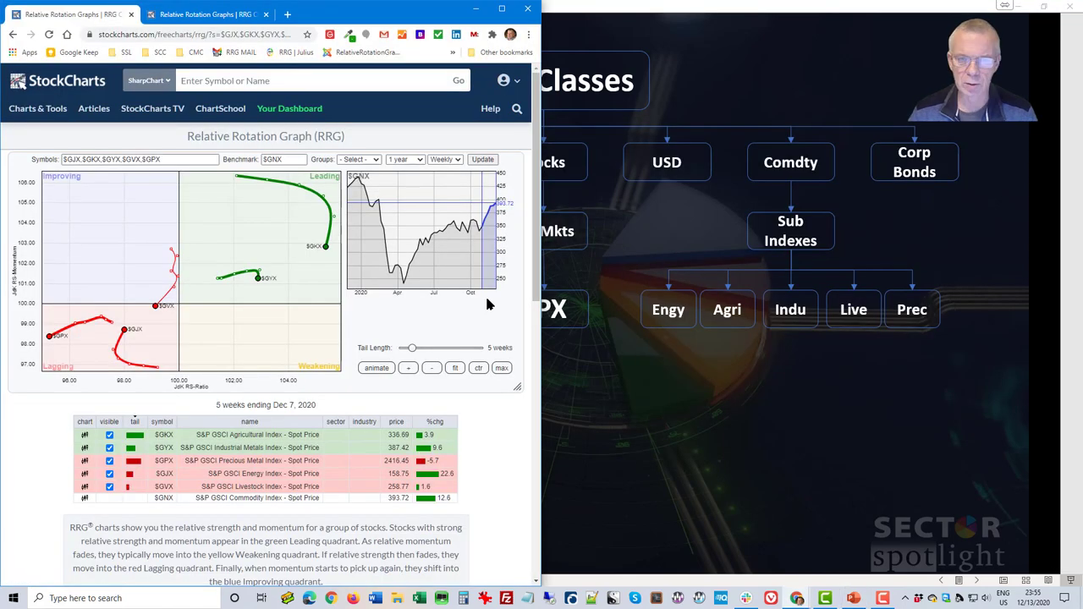
key("alt+Tab")
key("alt+Tab")
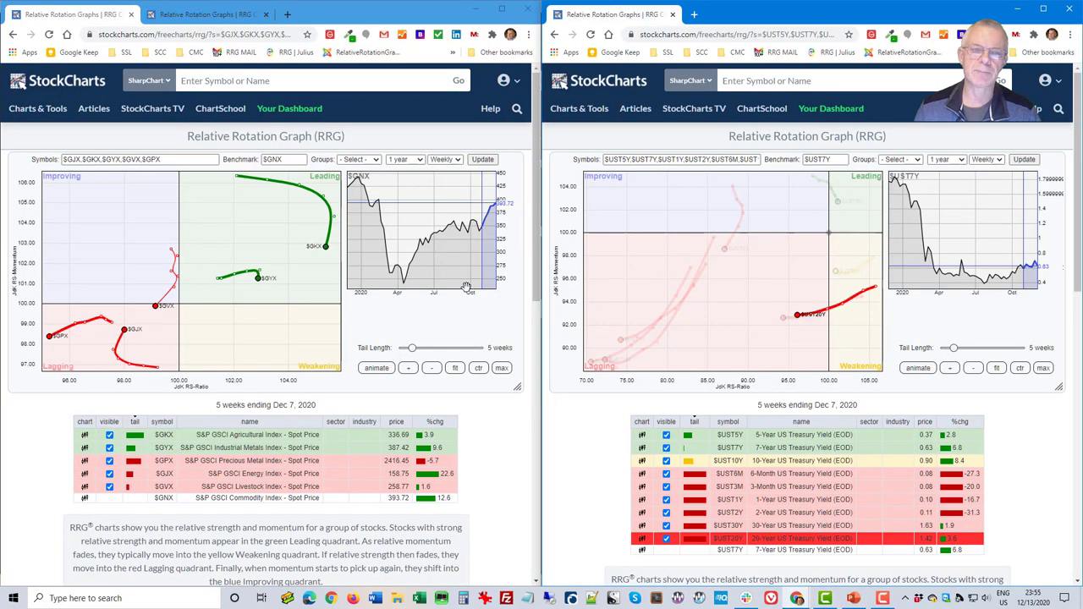
left_click(372, 163)
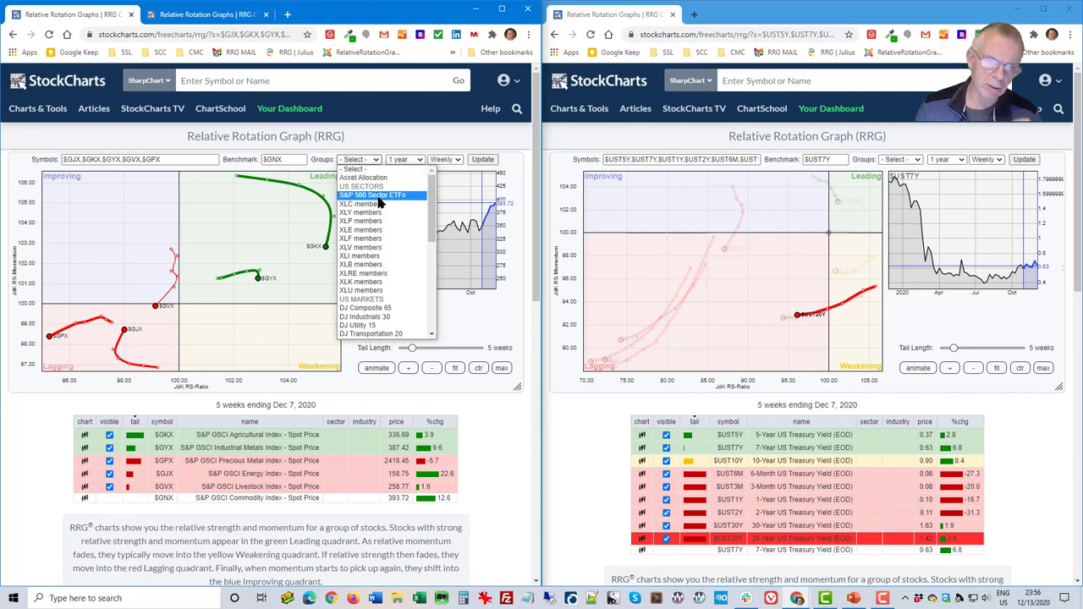
left_click_drag(434, 217, 432, 298)
left_click(413, 298)
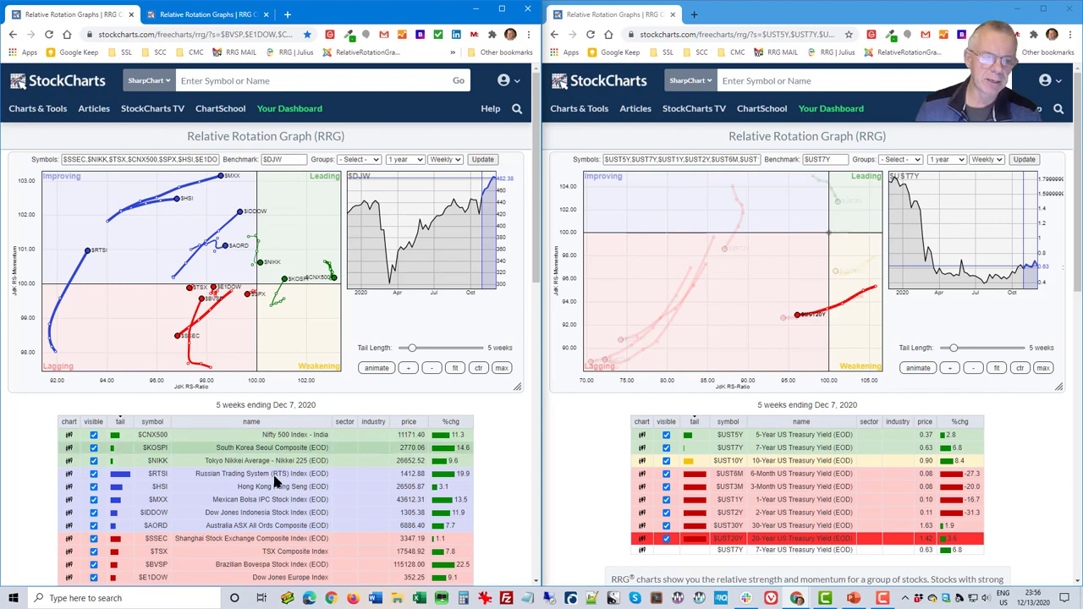
Highlight the S&P 500 tail on the international stock market graph, and clear the highlight to show all tails
scroll(278, 493, "down", 1)
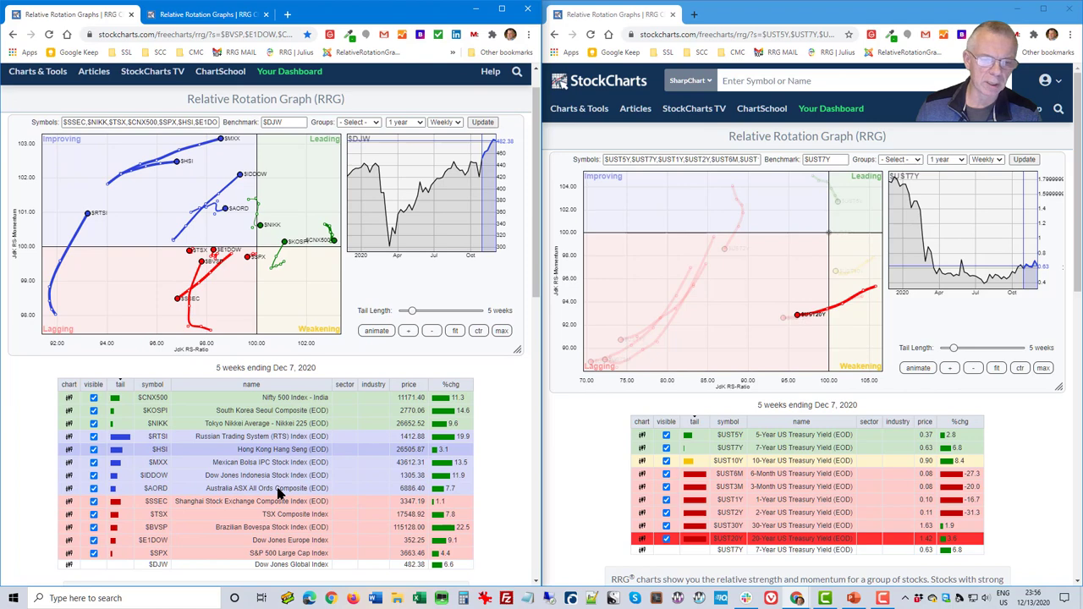
scroll(281, 488, "up", 1)
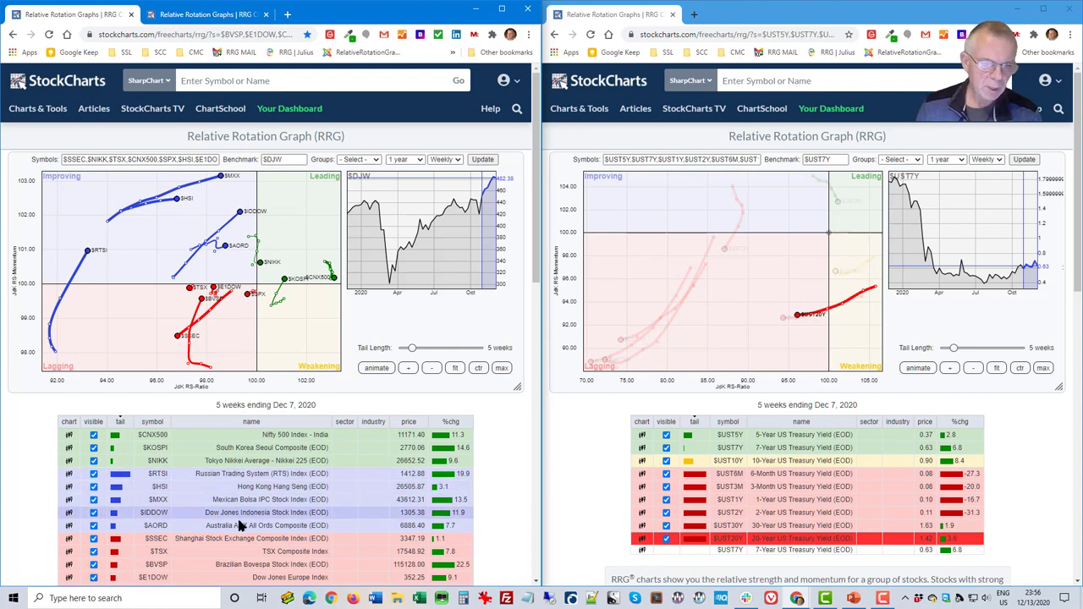
scroll(252, 562, "down", 1)
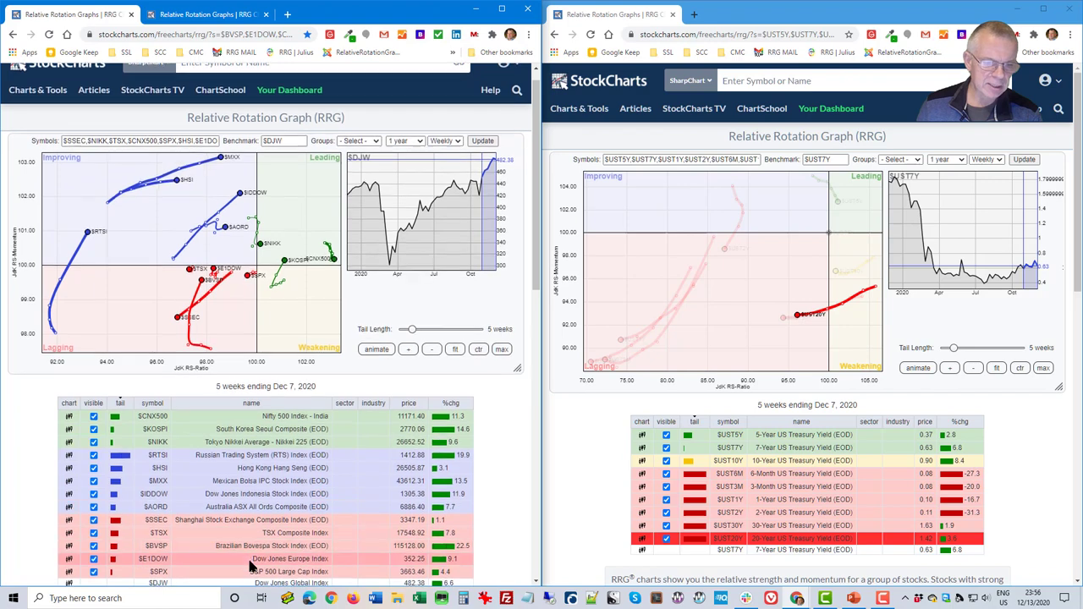
left_click(251, 572)
scroll(278, 309, "up", 1)
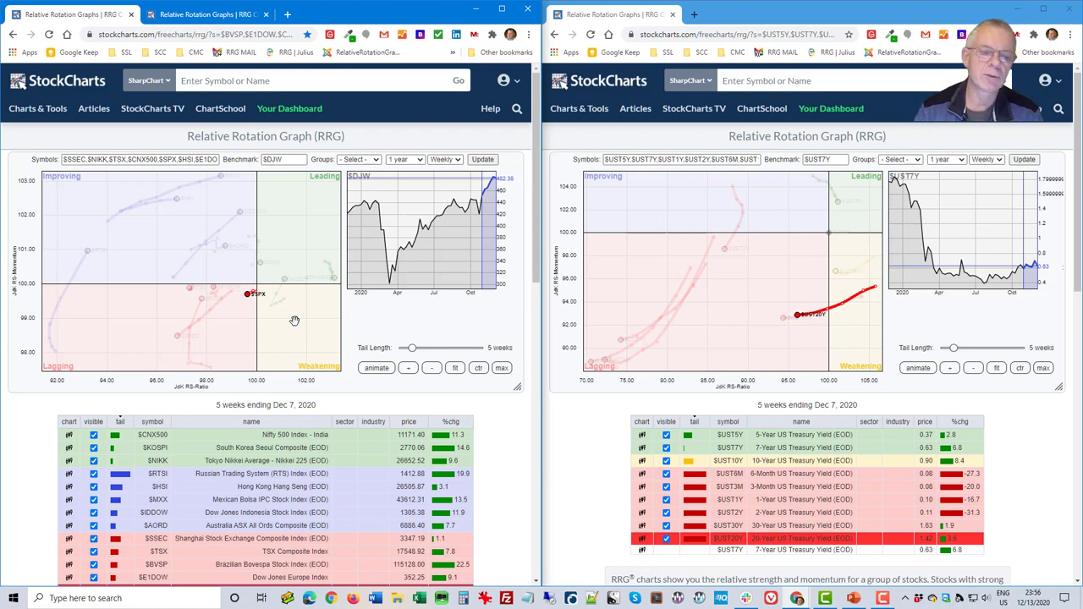
scroll(283, 351, "down", 1)
left_click(203, 552)
scroll(254, 507, "up", 1)
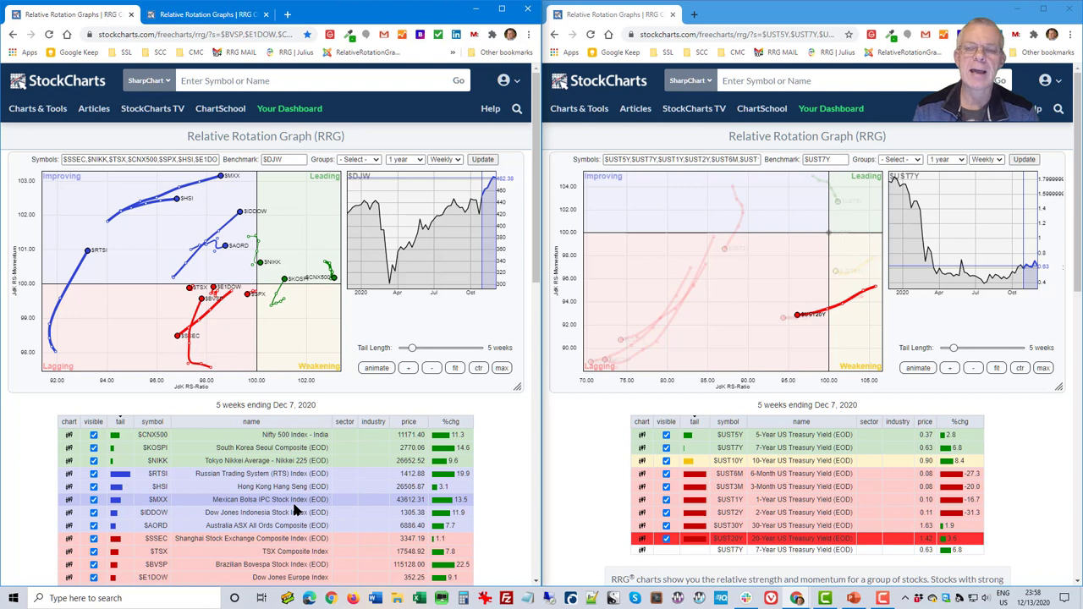
Load the G10-FX USD base group in place of the US yield curve and center the currency graph on the benchmark
left_click(920, 166)
left_click_drag(975, 207, 971, 307)
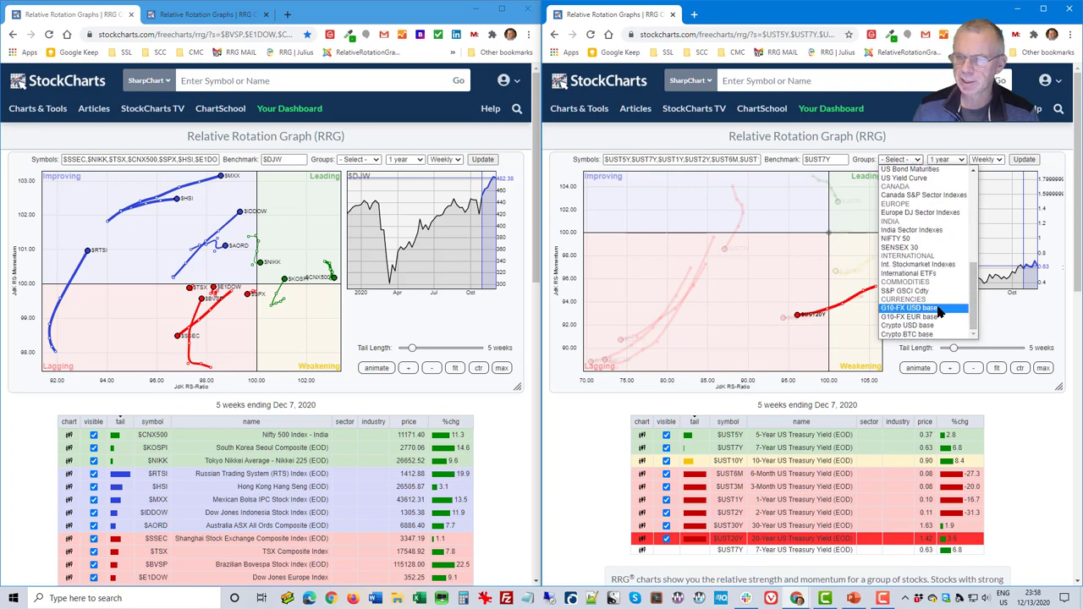
left_click(937, 310)
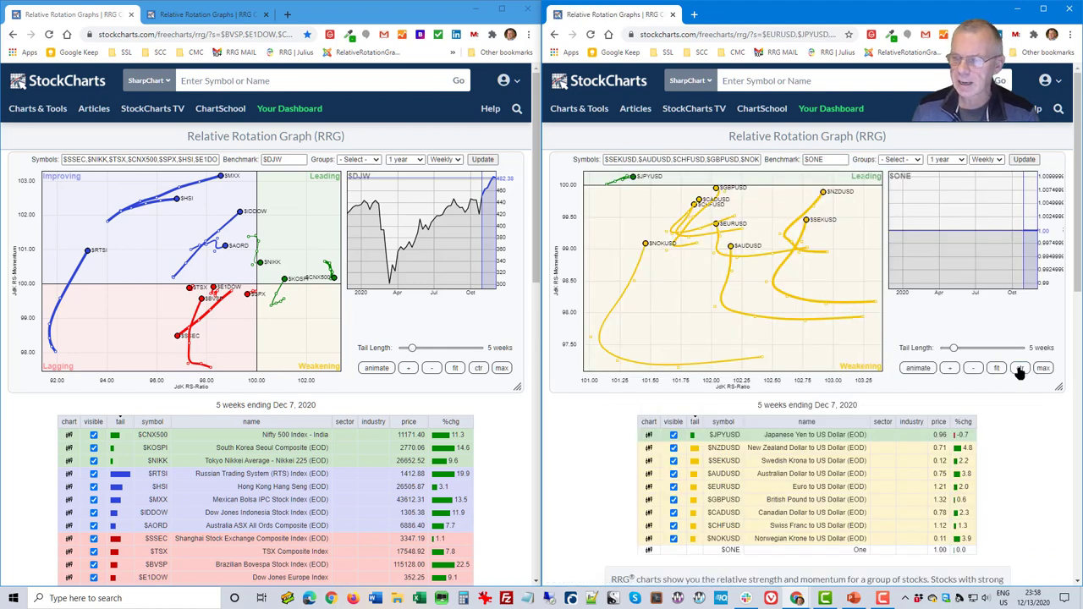
left_click(1020, 368)
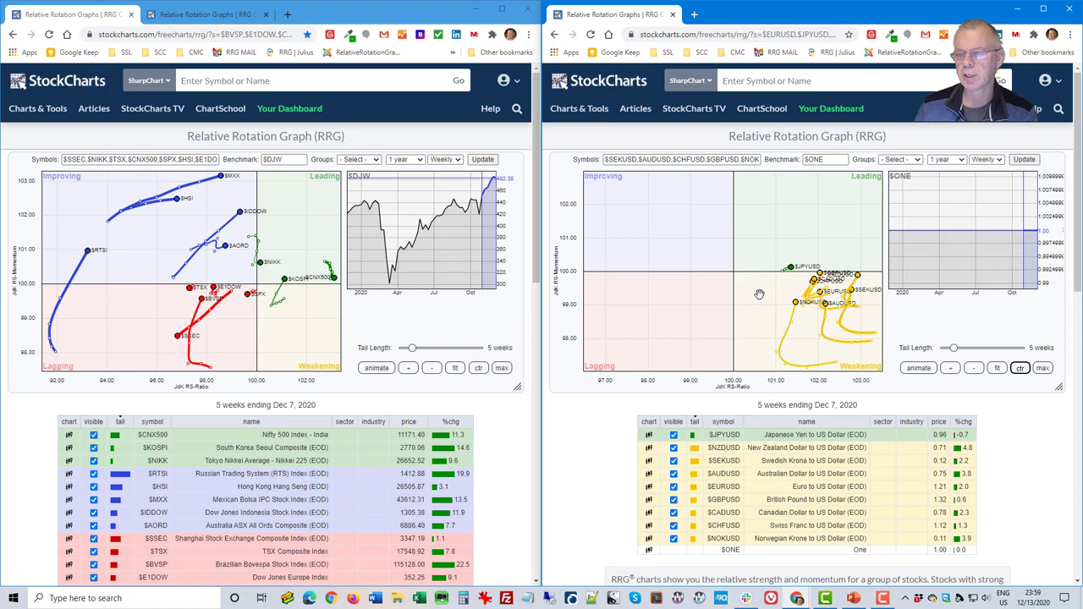
Step the G10 currency graph back in time to Apr 13, 2020 and forward again to Dec 7, 2020
scroll(792, 330, "down", 6)
scroll(791, 332, "down", 11)
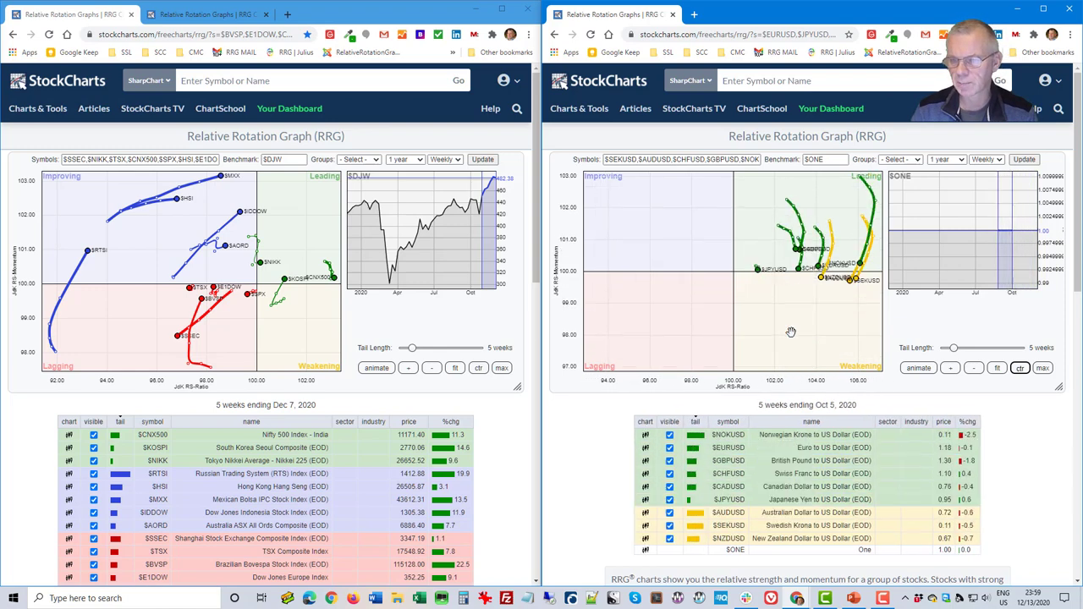
scroll(791, 332, "down", 11)
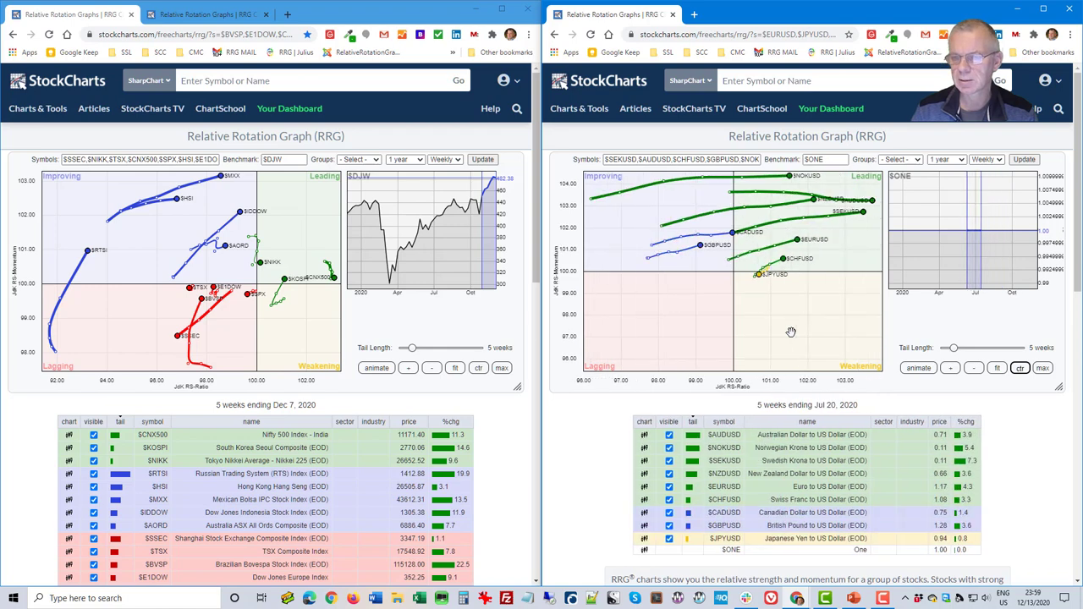
scroll(791, 332, "down", 6)
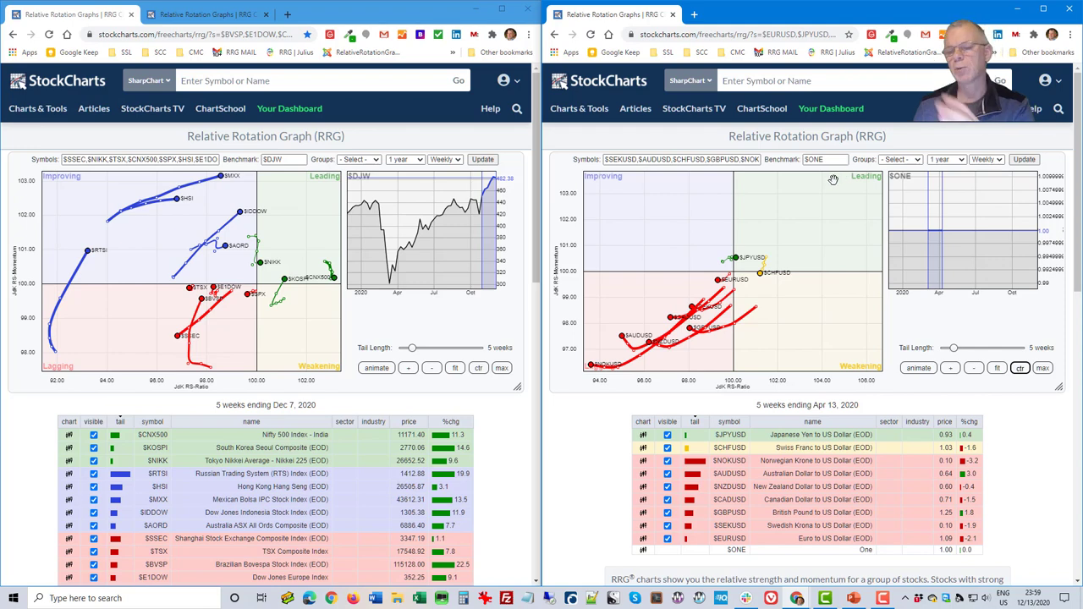
scroll(834, 179, "up", 9)
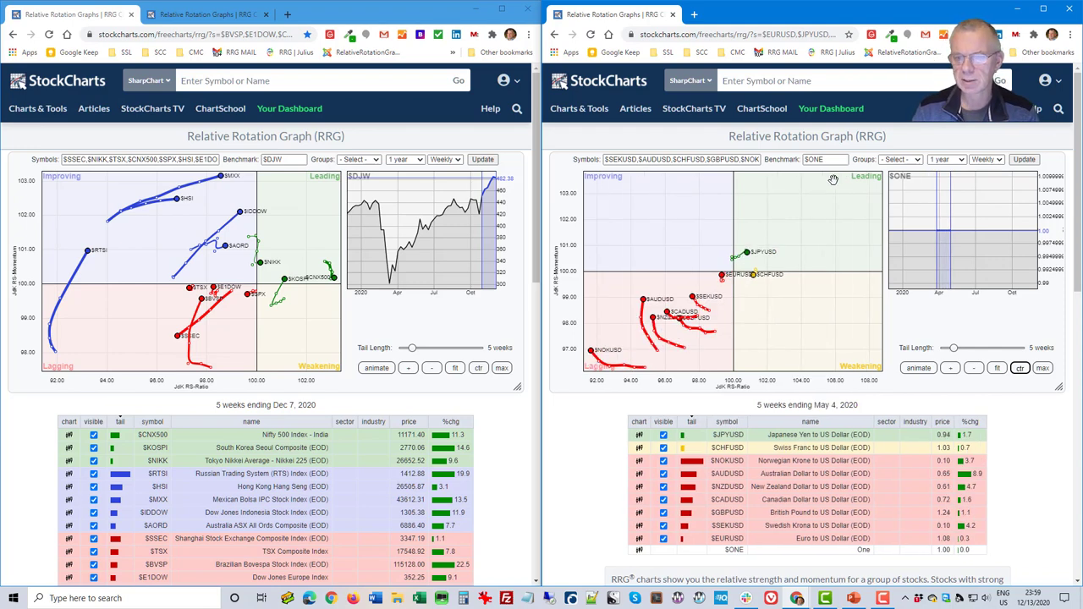
scroll(834, 179, "up", 7)
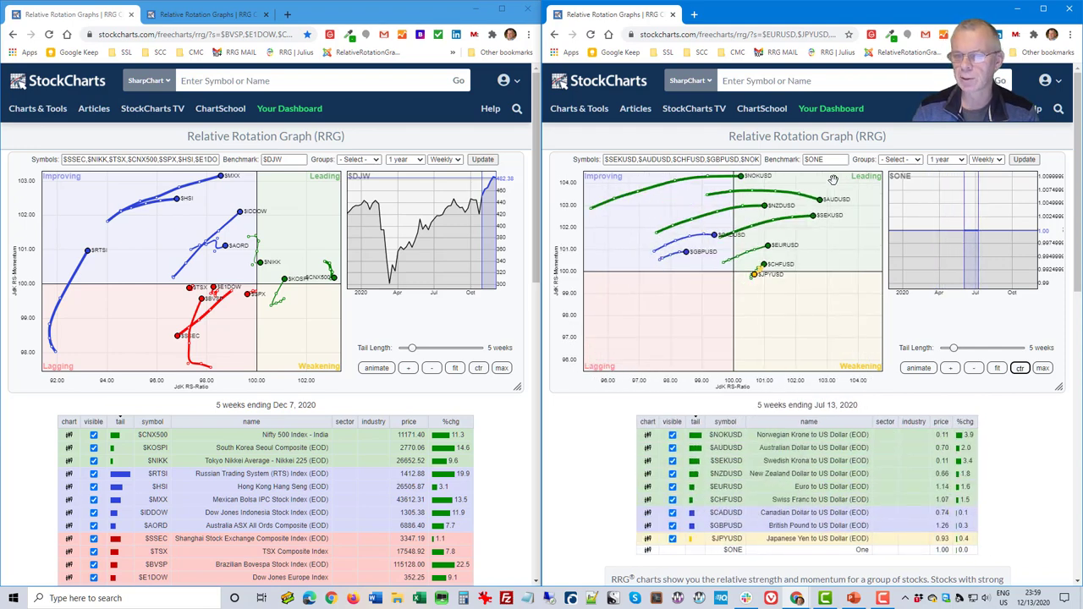
scroll(834, 180, "up", 9)
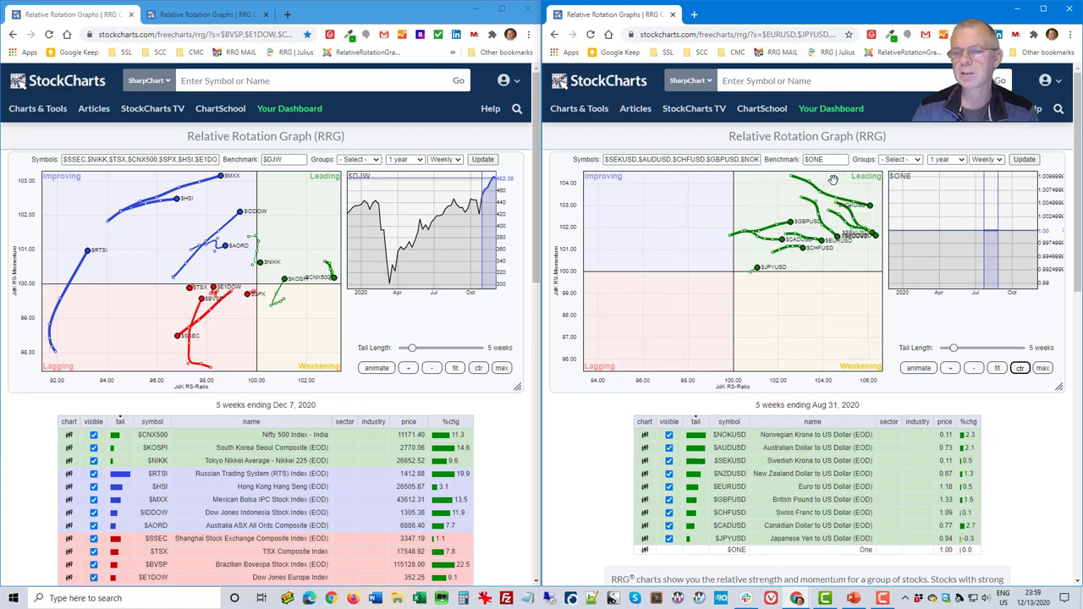
scroll(833, 179, "up", 9)
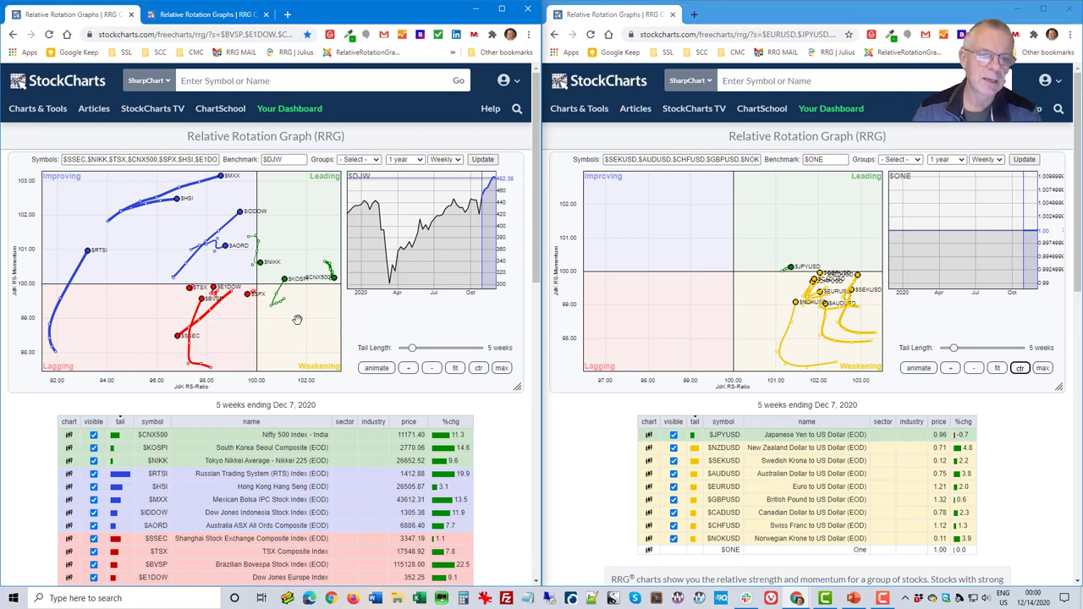
Highlight the Tokyo Nikkei 225 tail on the international stock market graph
scroll(202, 559, "down", 1)
left_click(203, 572)
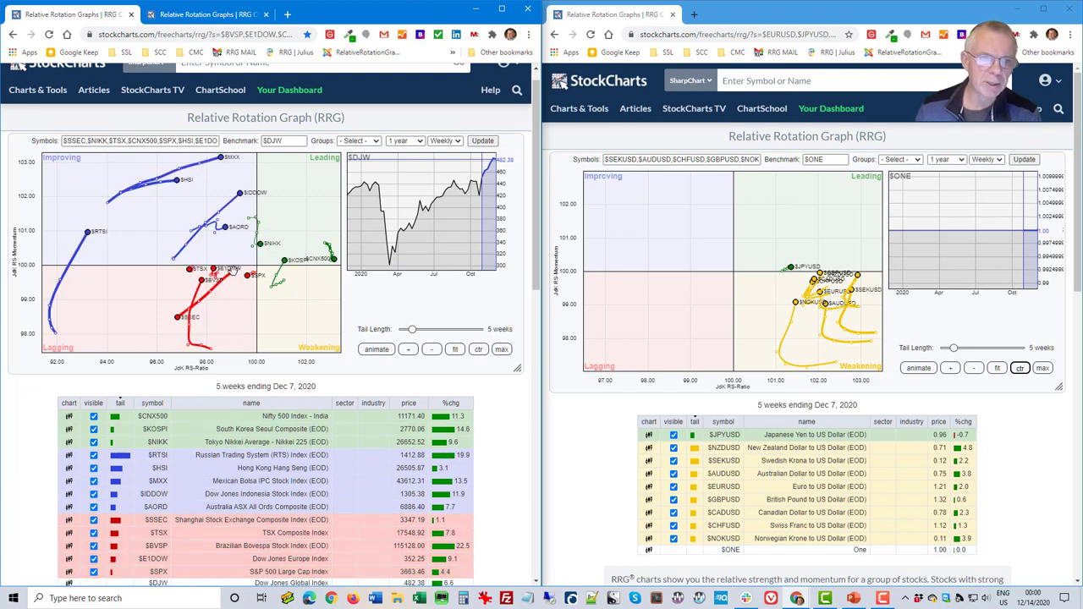
scroll(222, 286, "up", 1)
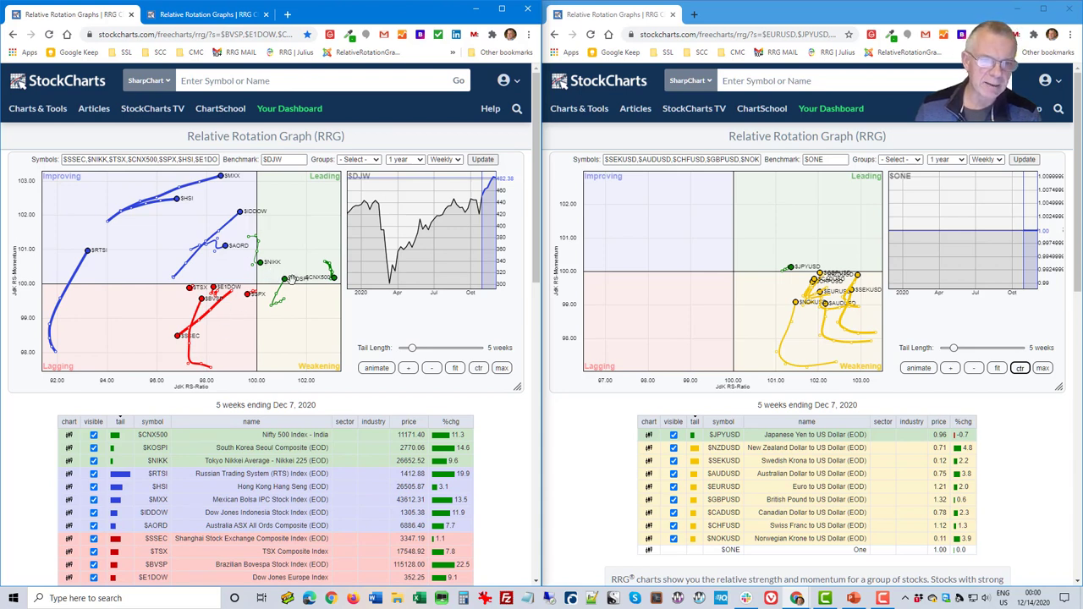
left_click(211, 462)
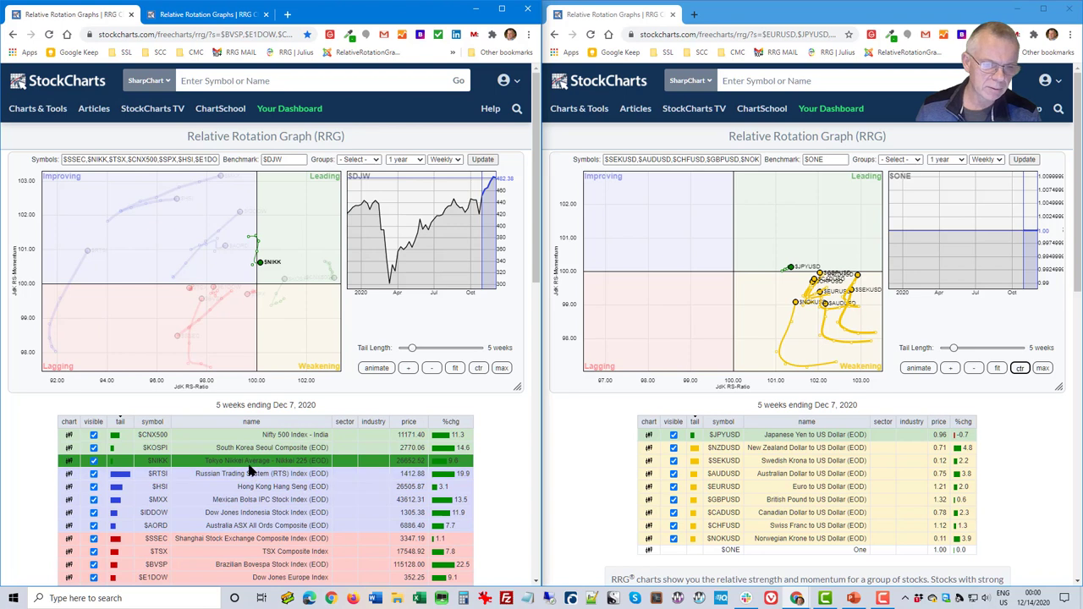
Clear the Tokyo Nikkei 225 highlight and highlight the South Korea Seoul Composite tail on the international stock market graph
left_click(255, 462)
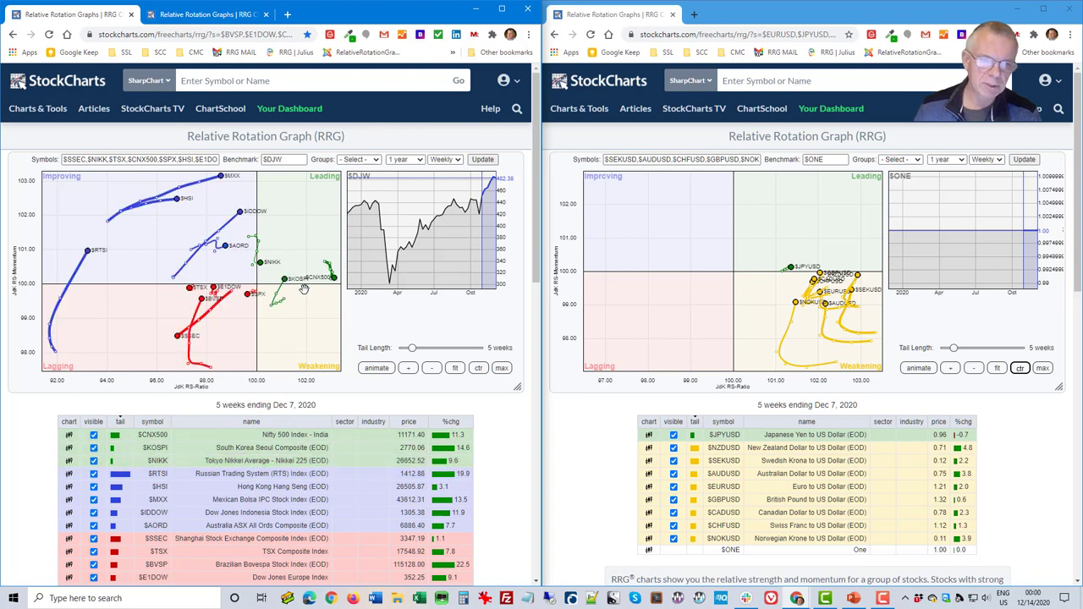
left_click(279, 452)
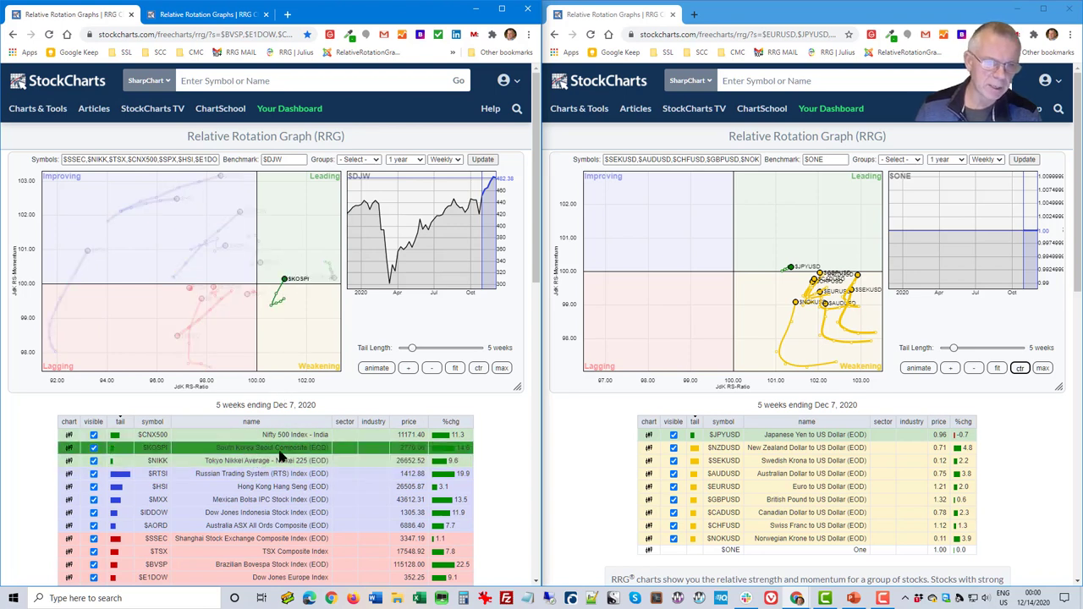
Step the South Korea tail back in time to Sep 21, 2020 and forward to Dec 7, 2020, and clear its highlight
key("Left")
key("Left")
key("Left")
key("Left")
key("Left")
key("Left")
key("Left")
key("Left")
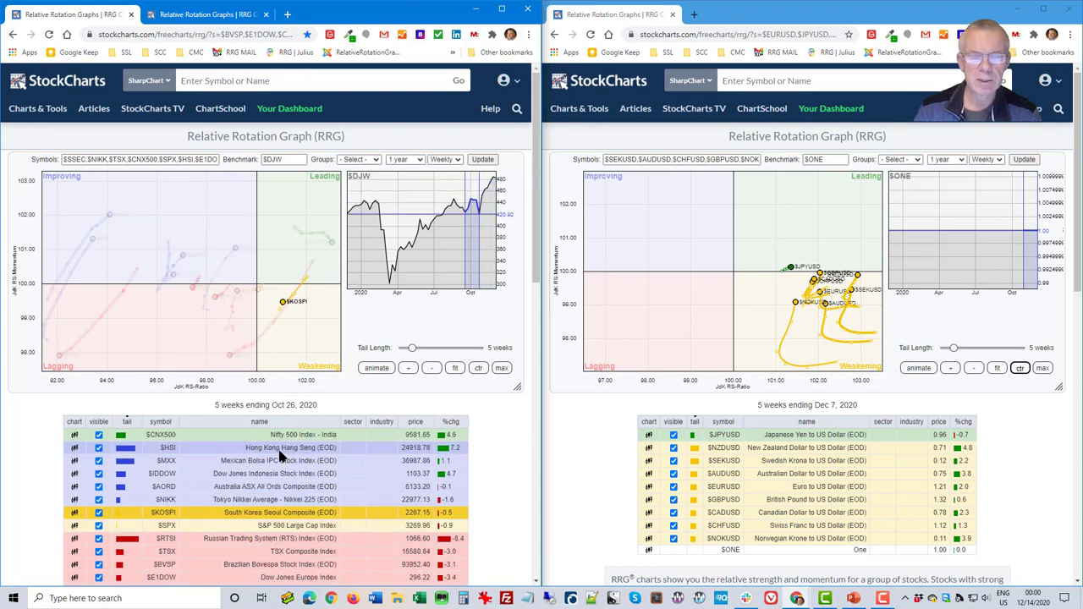
key("Left")
key("Left")
key("Left")
key("Right")
key("Right")
key("Right")
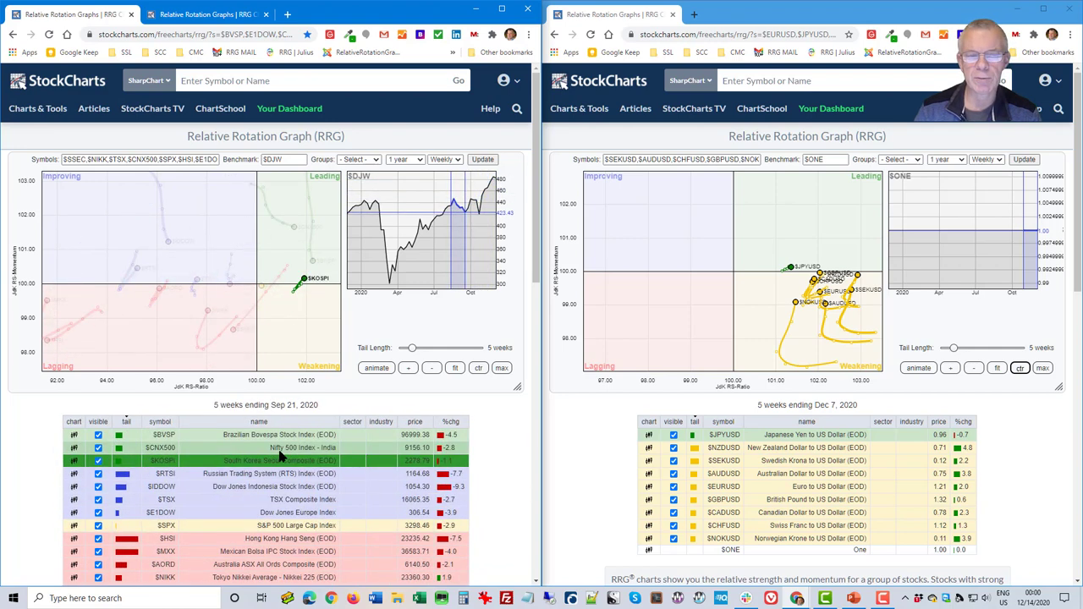
key("Right")
key("Right")
key("Right")
key("Right")
key("Right")
key("Right")
key("Right")
key("Right")
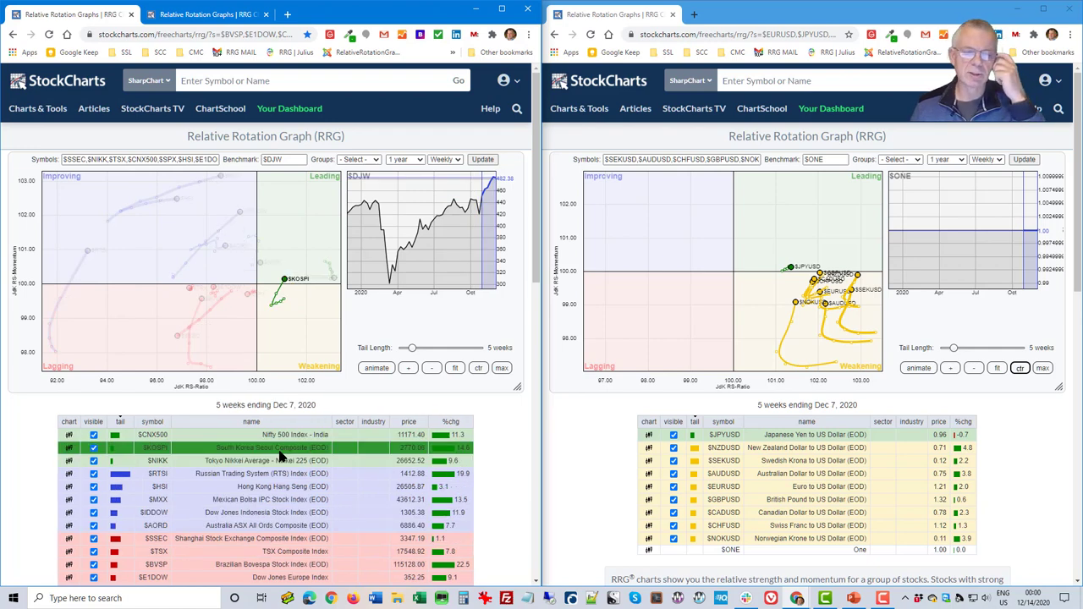
left_click(280, 452)
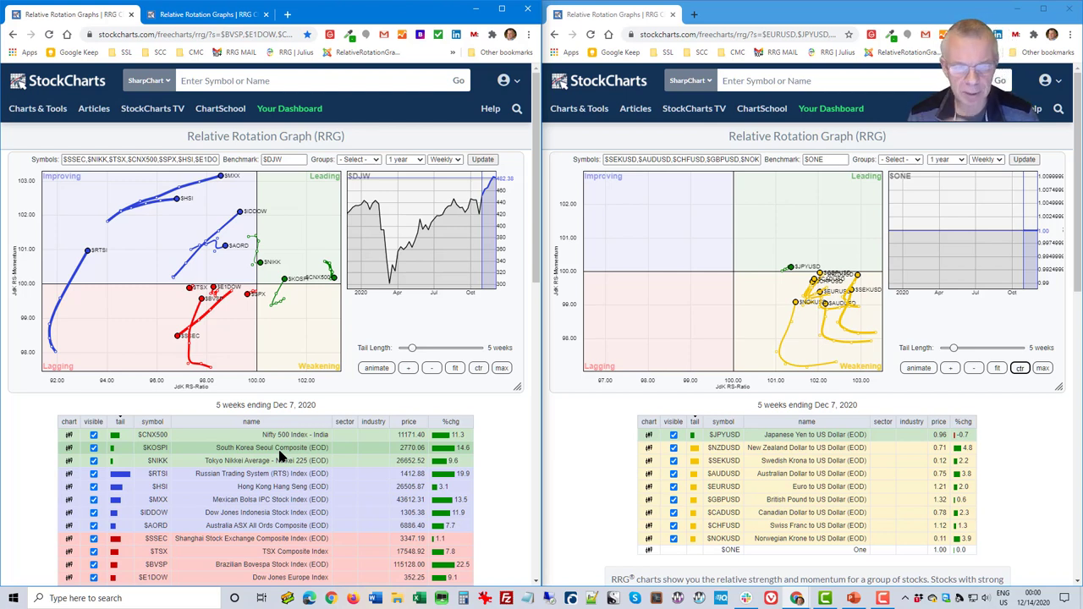
Load the US markets Growth/Value group in place of the international stock markets and zoom the graph out
left_click(373, 161)
left_click_drag(431, 214, 433, 249)
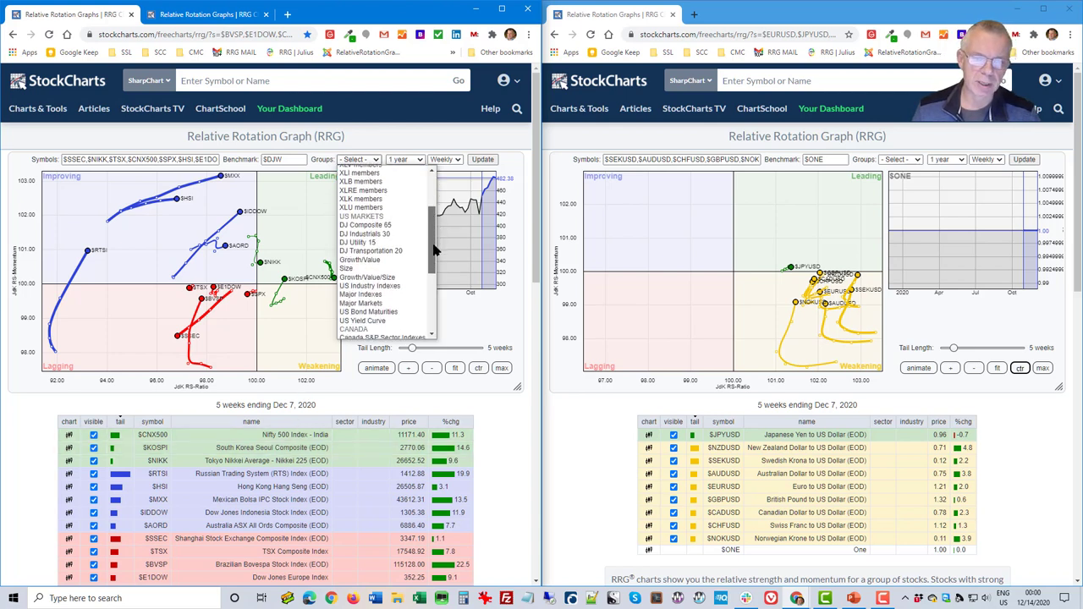
left_click(393, 260)
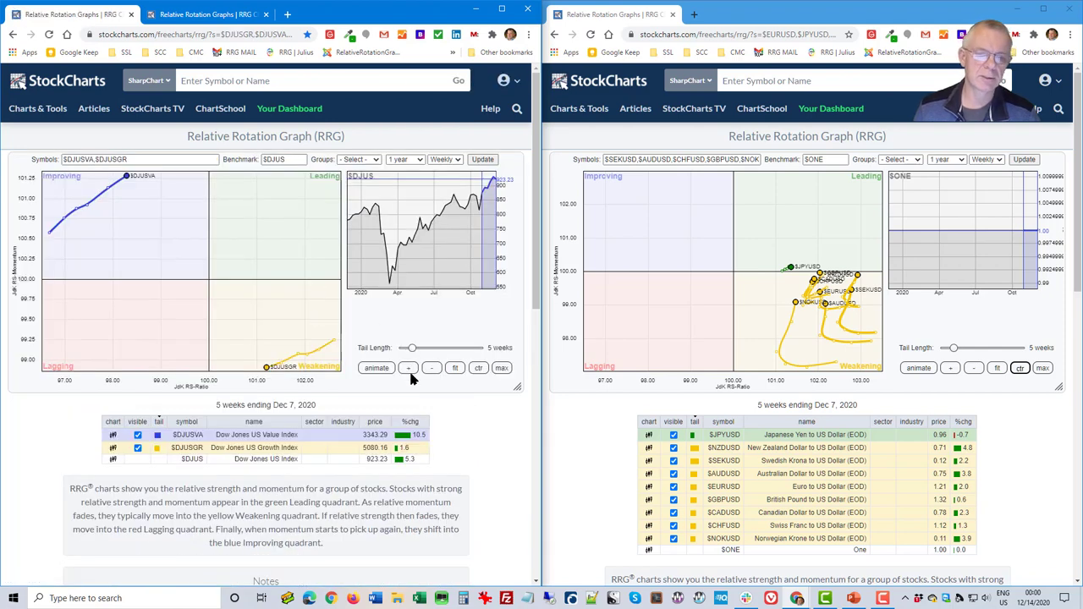
left_click(432, 371)
left_click(431, 371)
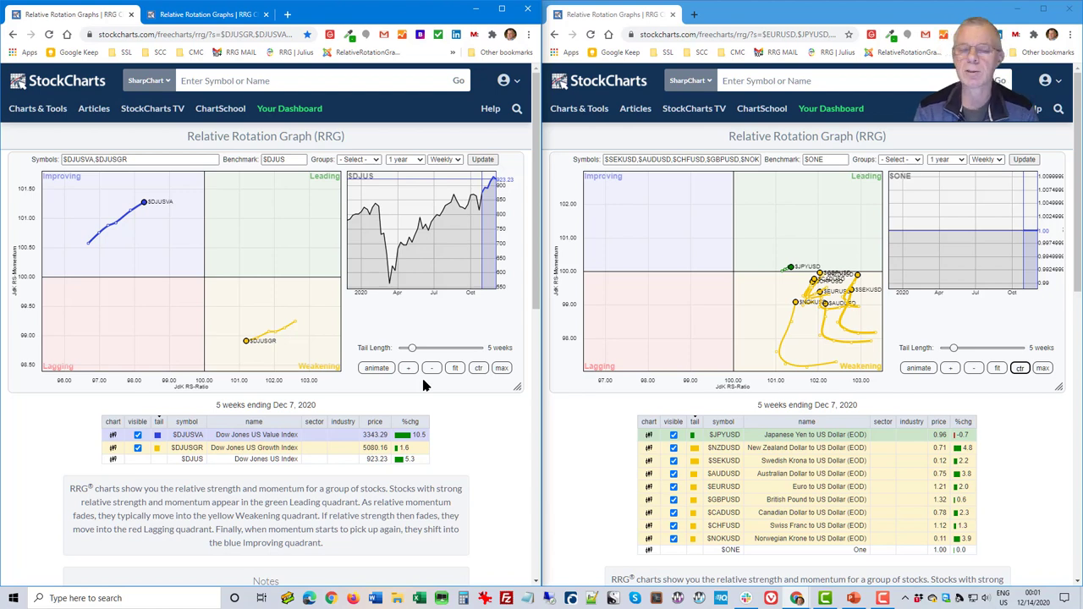
Load the US markets Size group in place of Growth/Value and center the graph on the benchmark
left_click(377, 161)
left_click_drag(430, 223, 433, 257)
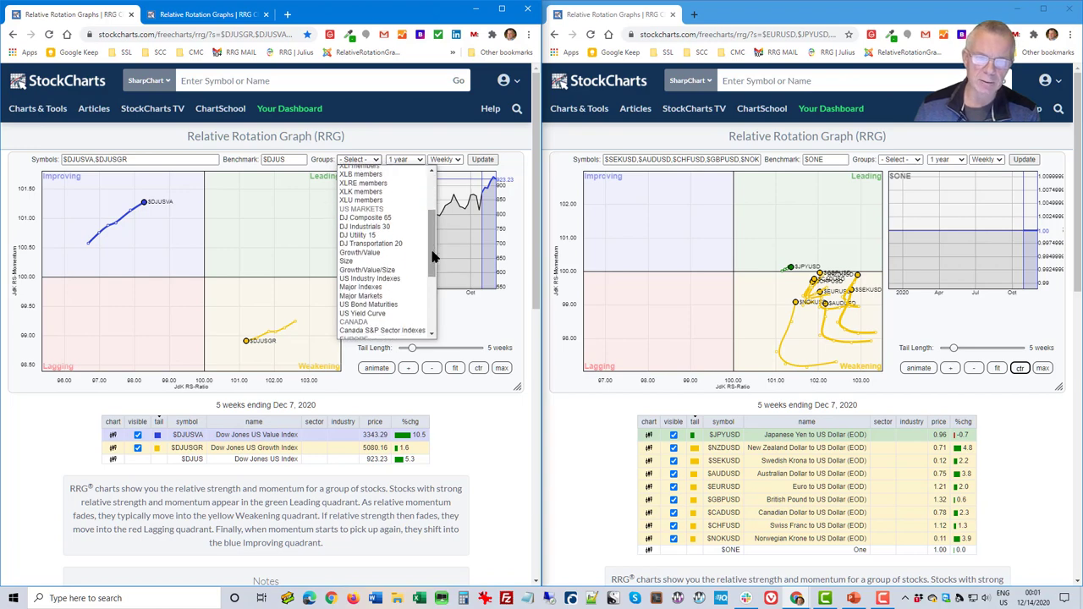
left_click(401, 260)
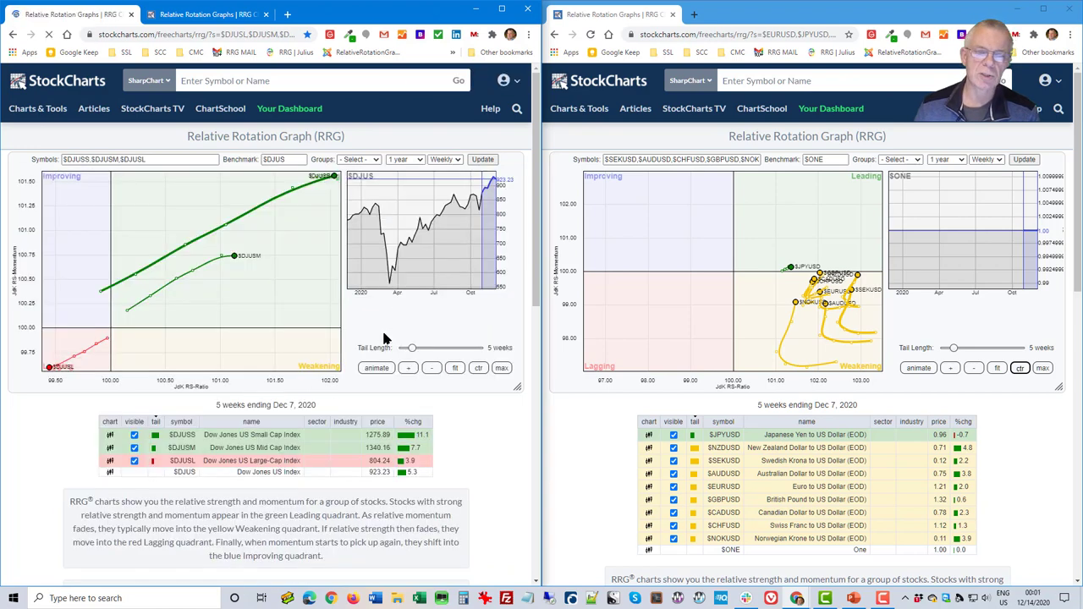
left_click(478, 369)
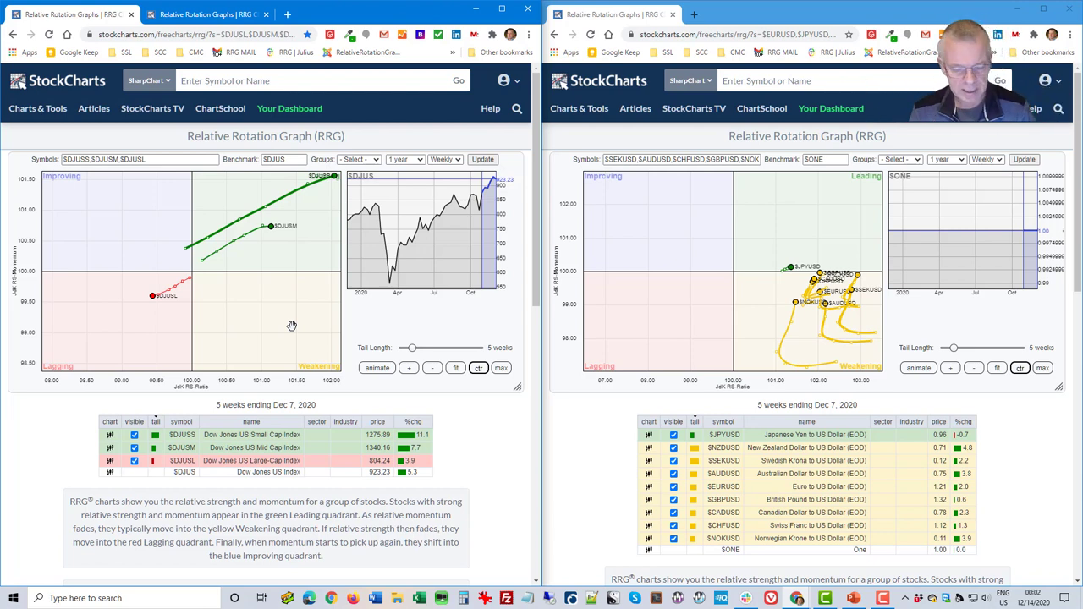
Load the combined Growth/Value/Size group of Dow Jones US indexes in place of the Size group
left_click(377, 163)
left_click_drag(434, 211, 434, 285)
scroll(389, 271, "up", 3)
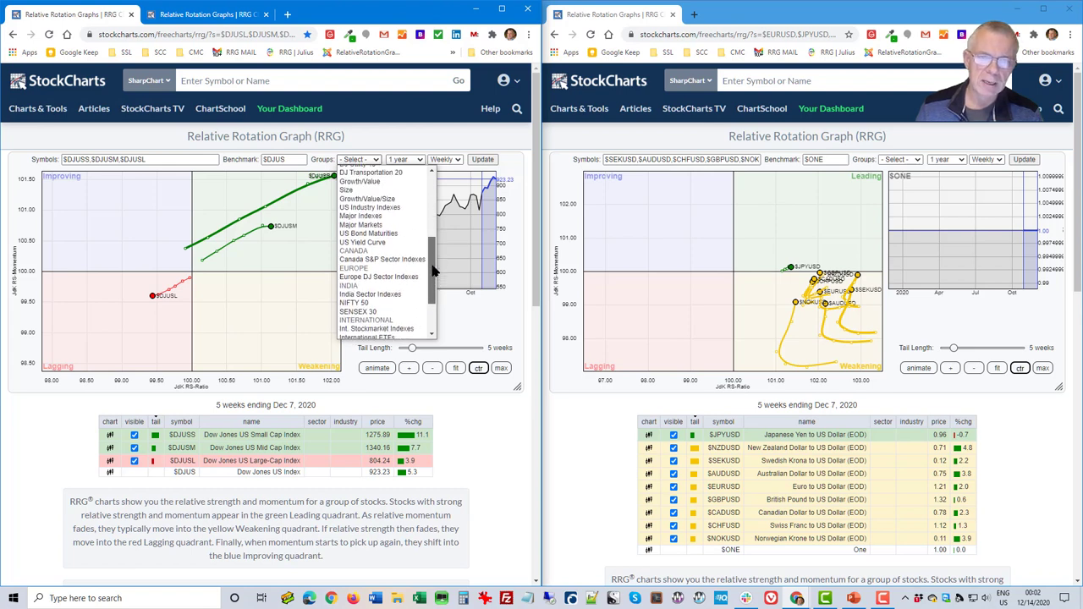
left_click(401, 233)
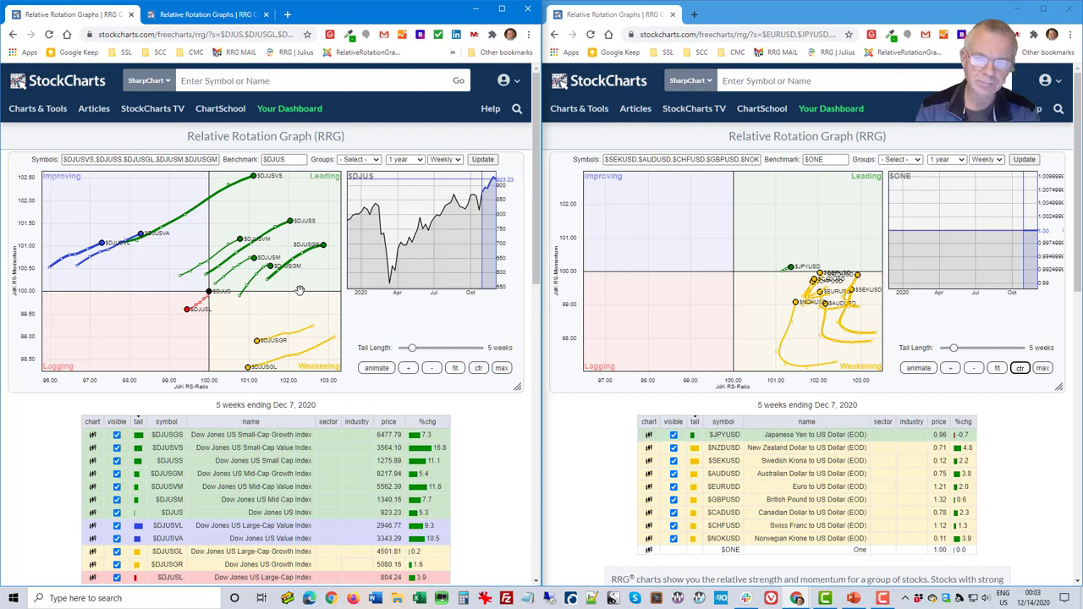
Switch to the PowerPoint asset class slide show and reveal the sector level from XLB to XLY below SPX
key("alt+Tab")
key("Tab")
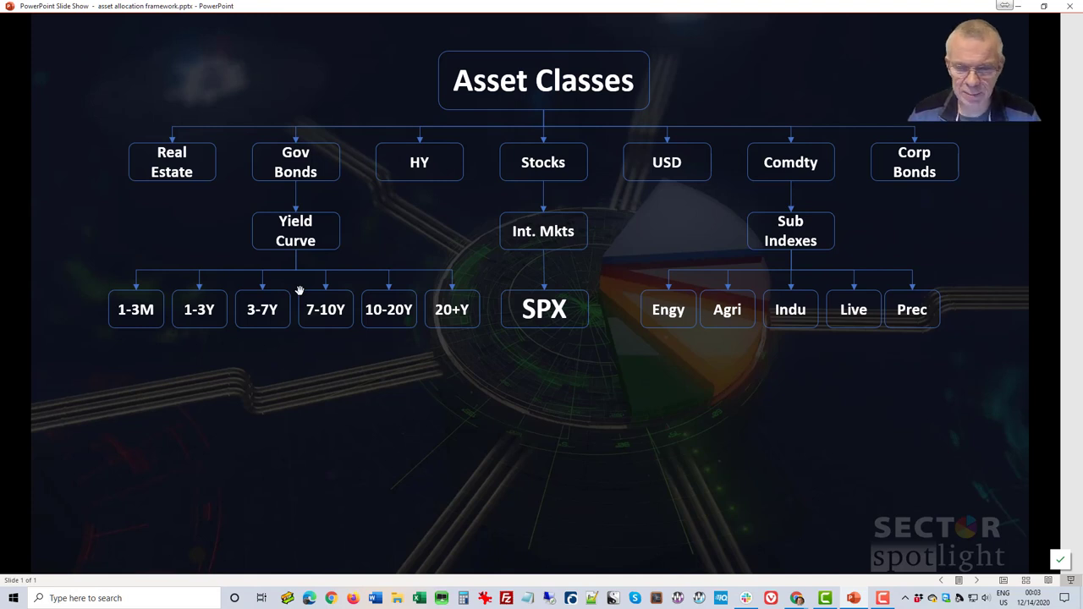
left_click(299, 290)
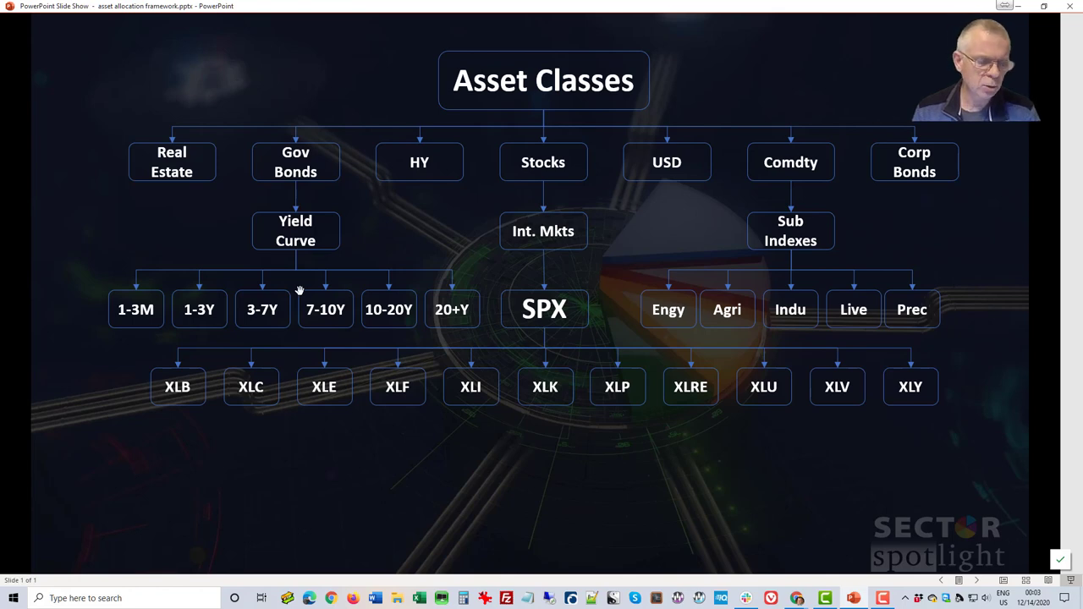
Switch back to Chrome with the US index graph and the G10 currency graph side by side
key("alt+Tab")
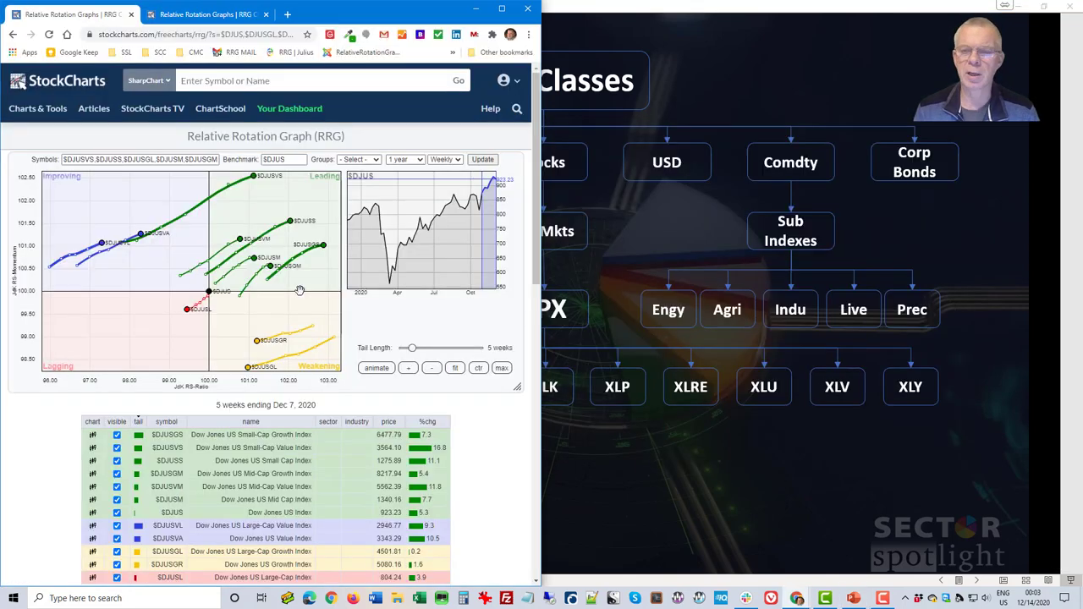
key("alt+Tab")
key("alt+Tab")
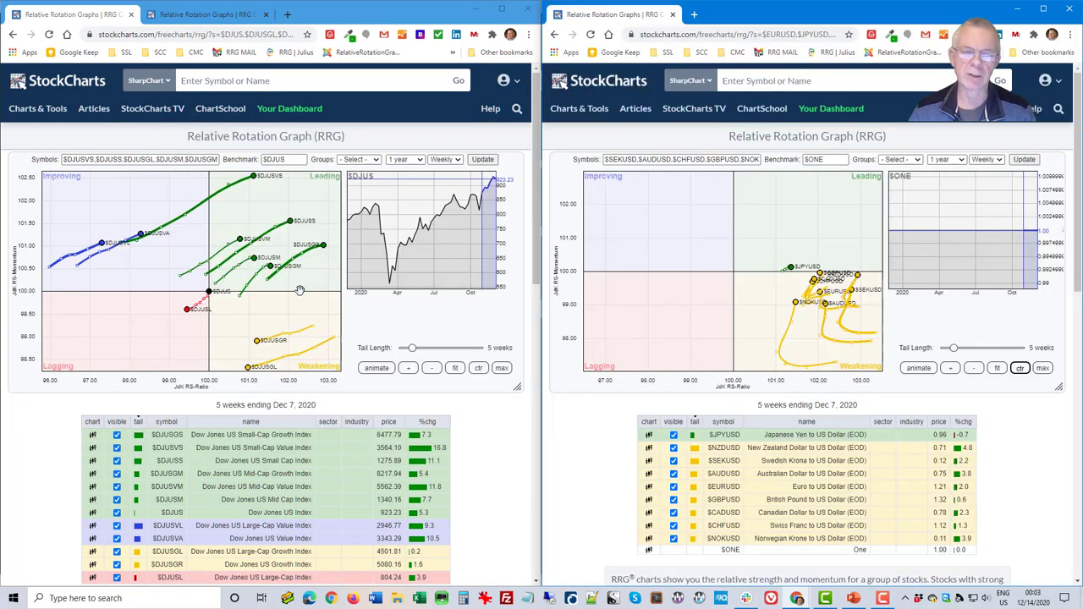
Load the S&P 500 Sector ETFs group in place of Growth/Value/Size and animate its graph centered on the benchmark
left_click(375, 159)
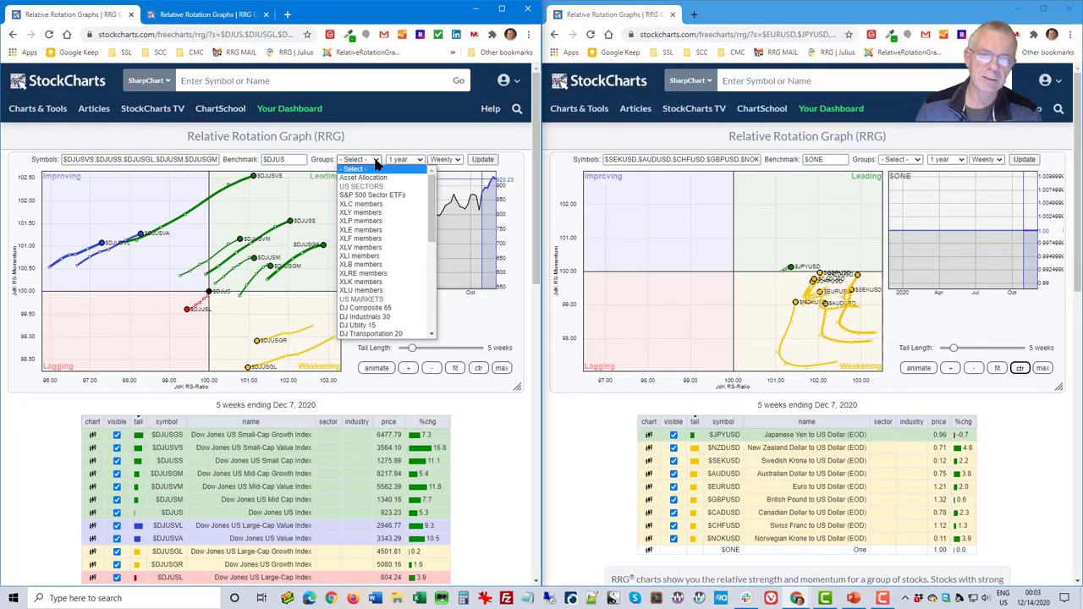
left_click(374, 197)
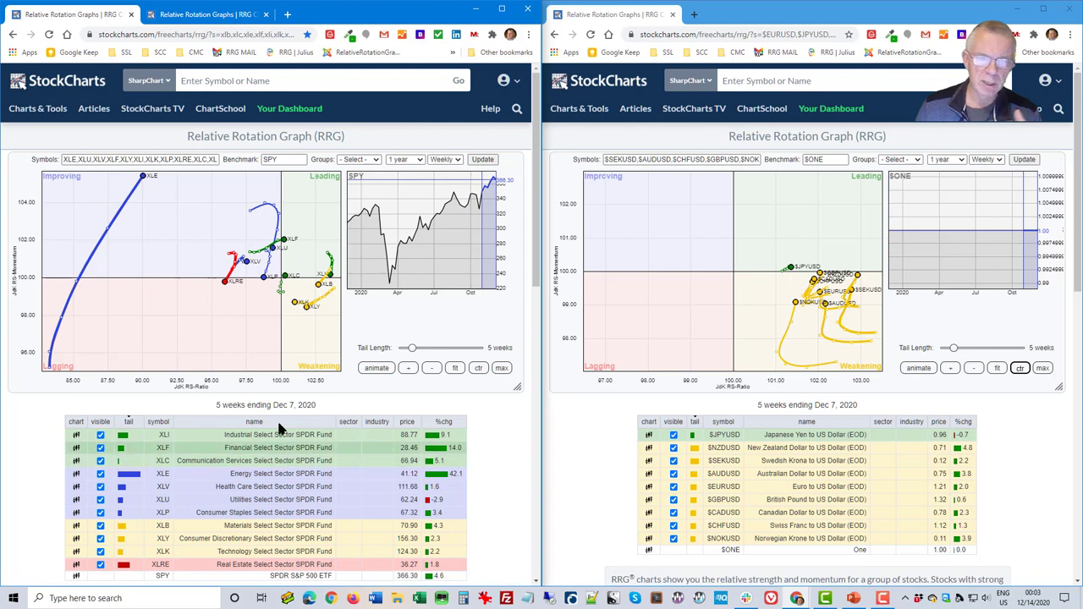
left_click(477, 370)
left_click(377, 370)
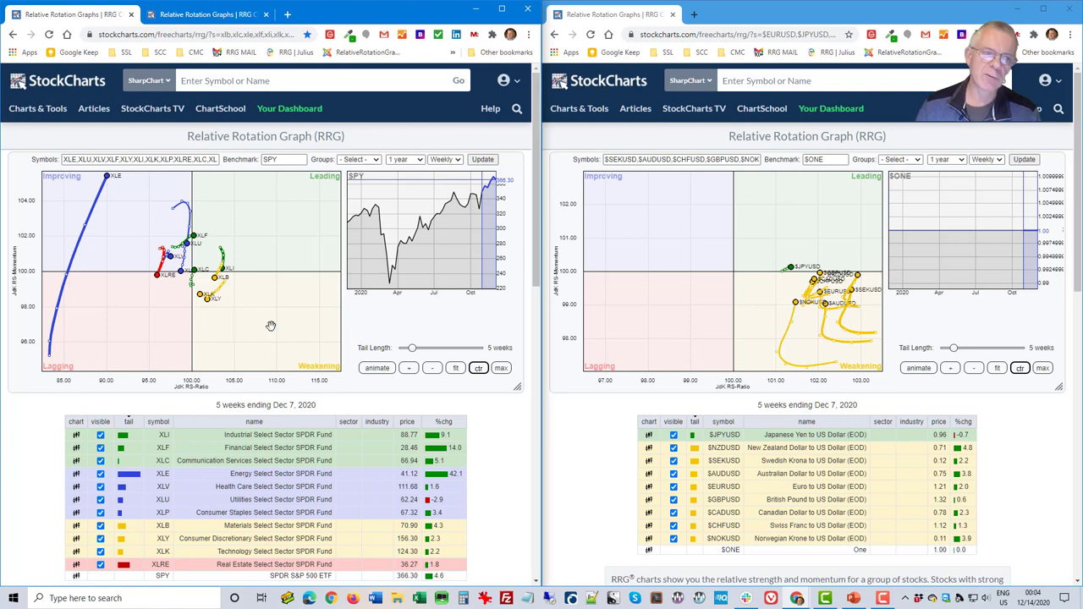
Open the SharpChart for XLY in the window that holds the G10 currency graph
left_click(791, 79)
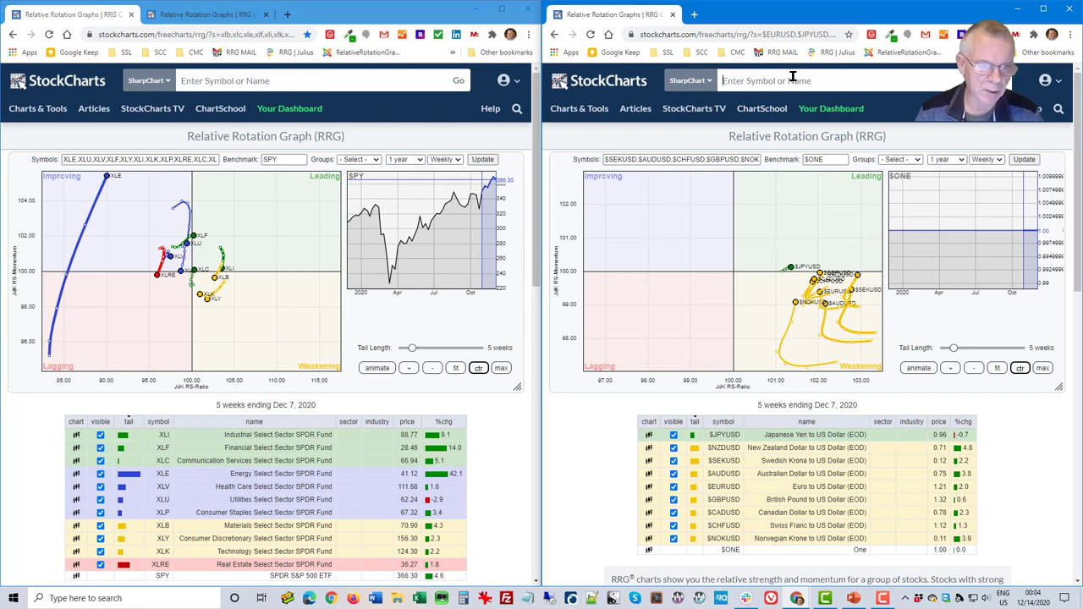
type("xly")
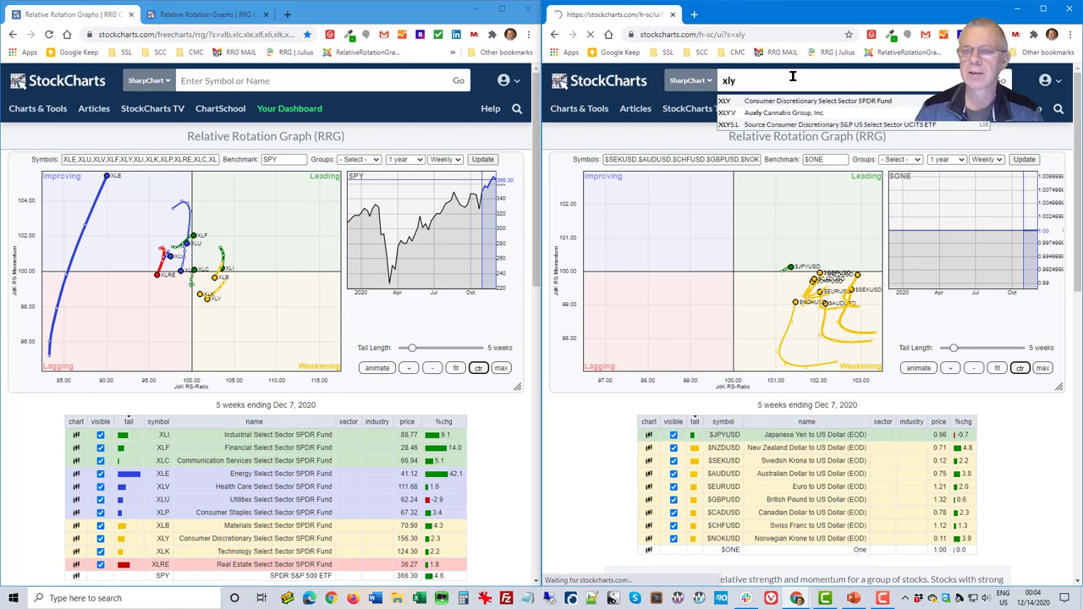
key("Return")
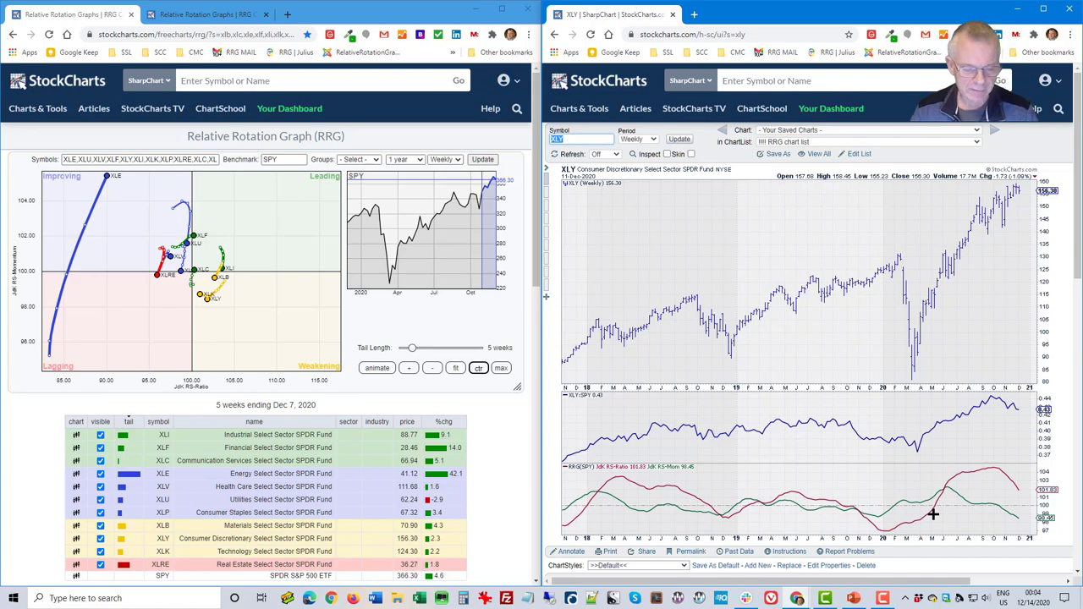
Switch to the PowerPoint asset class slide show and reveal the Individual Stocks level below the sectors
key("alt+Tab")
key("alt+Tab")
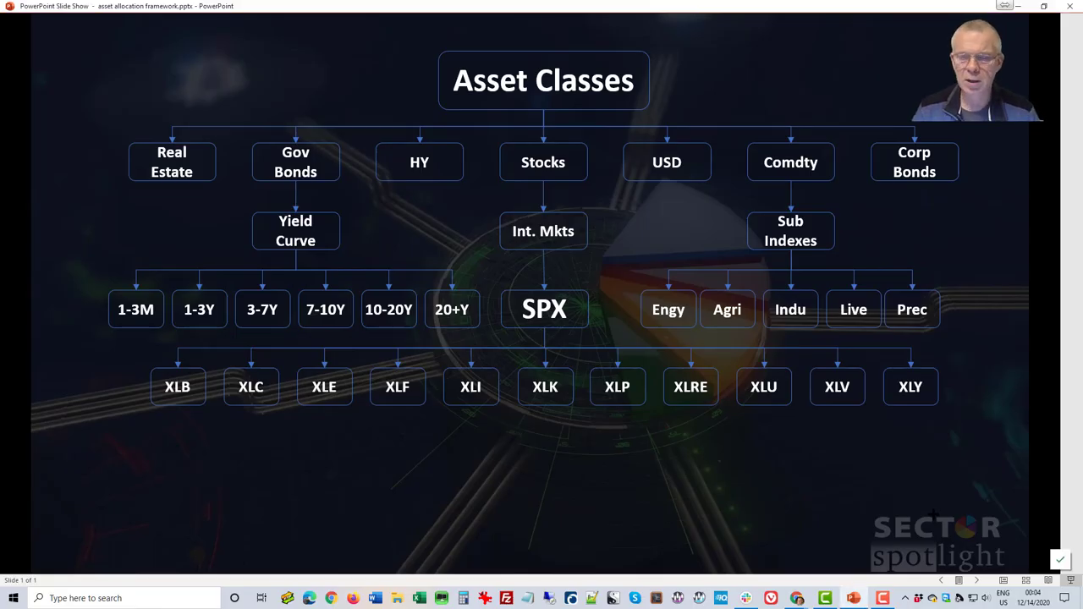
key("Right")
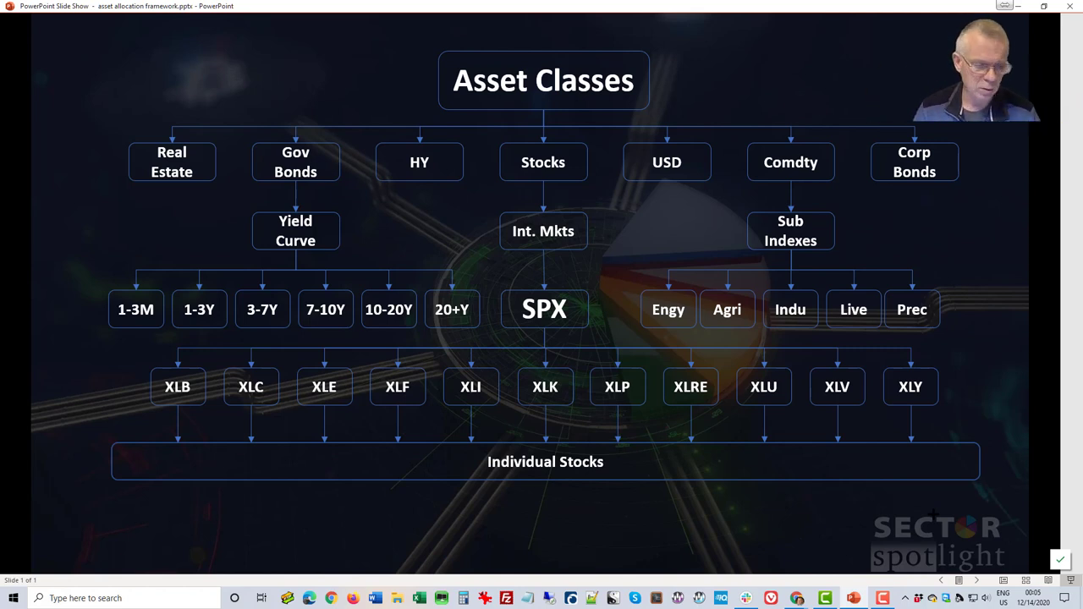
Return to Chrome with the sector rotation graph and the XLY SharpChart side by side
key("alt+Tab")
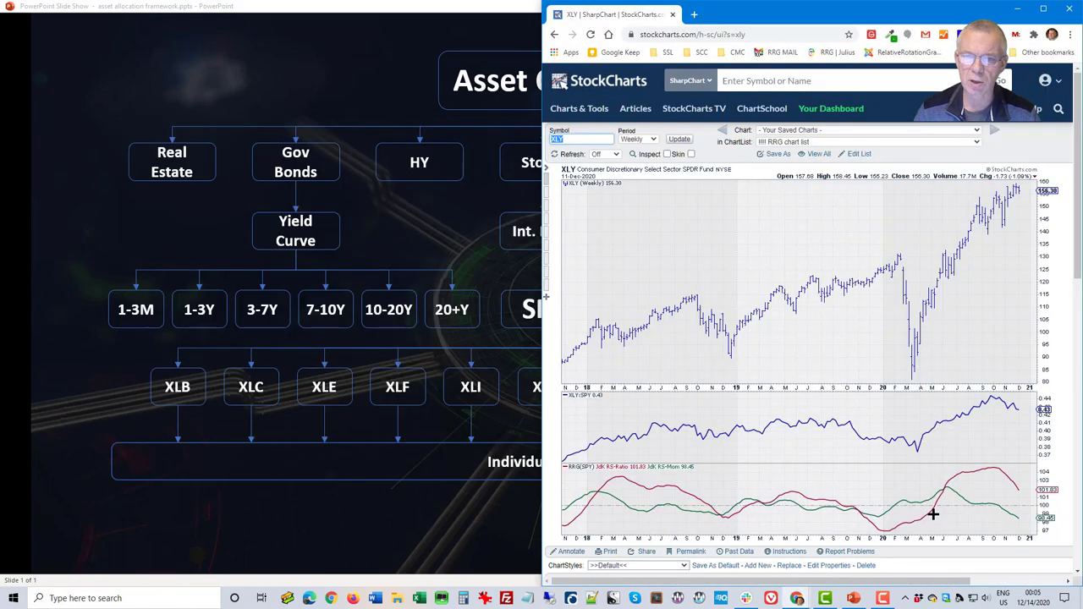
key("alt+Tab")
key("alt+Tab")
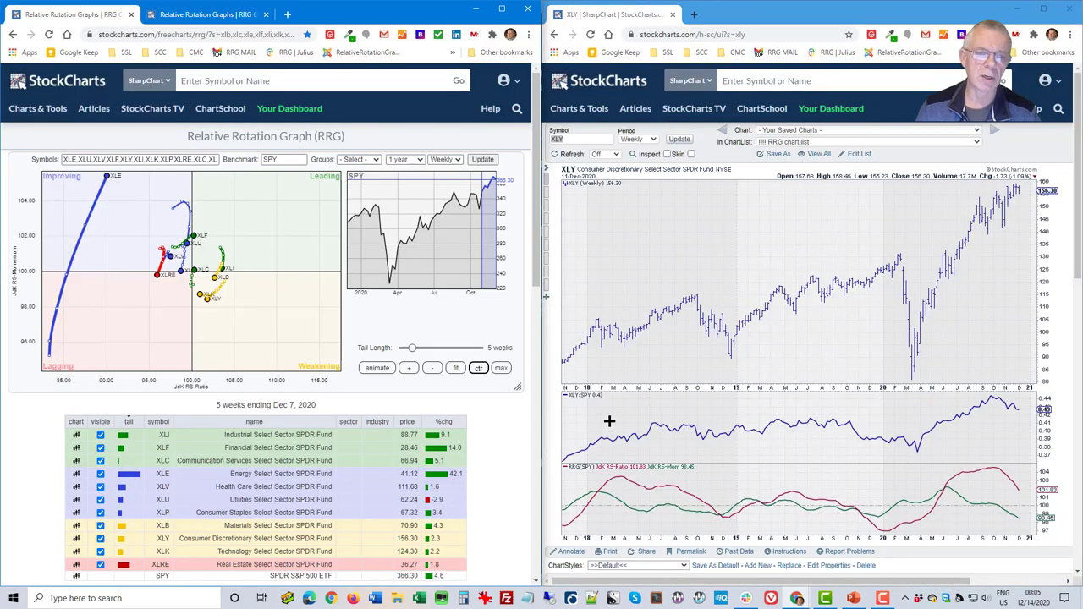
Load the XLF members group in place of the sector ETFs and animate its graph centered on the benchmark
left_click(377, 161)
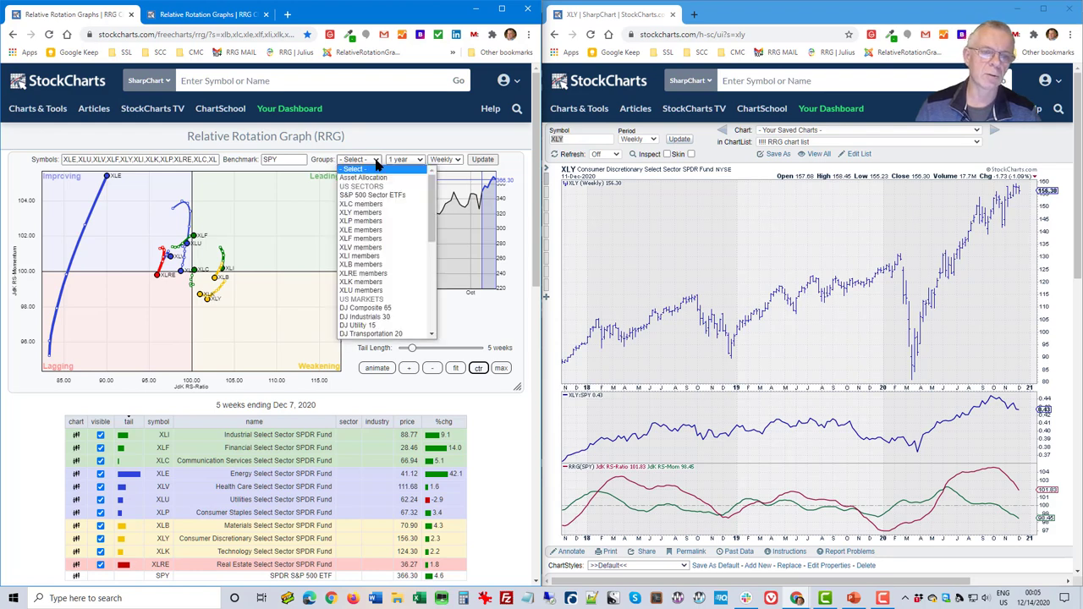
left_click(377, 240)
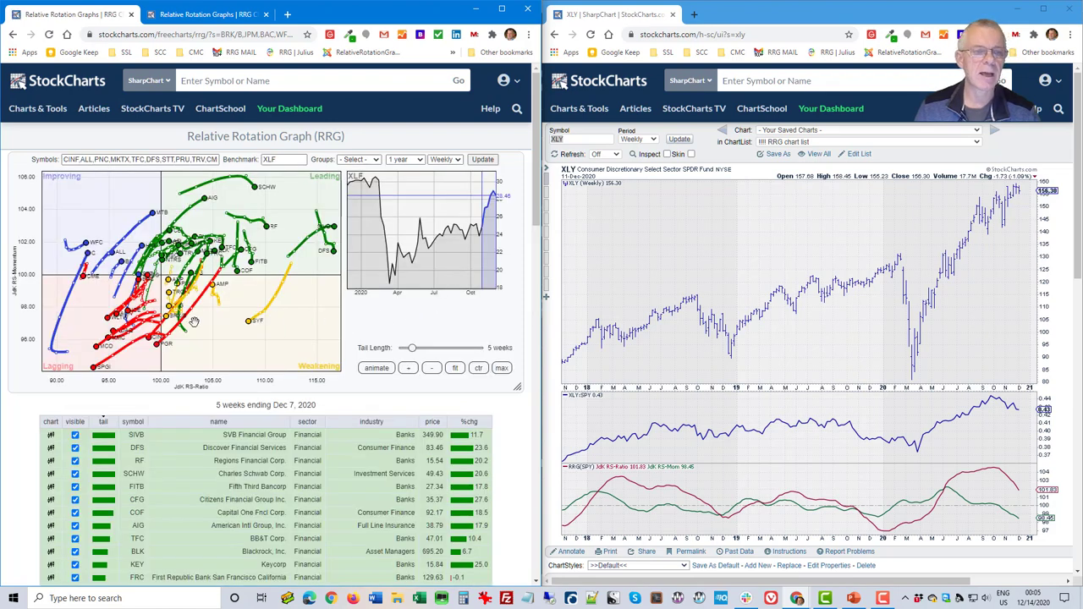
left_click(479, 368)
left_click(380, 370)
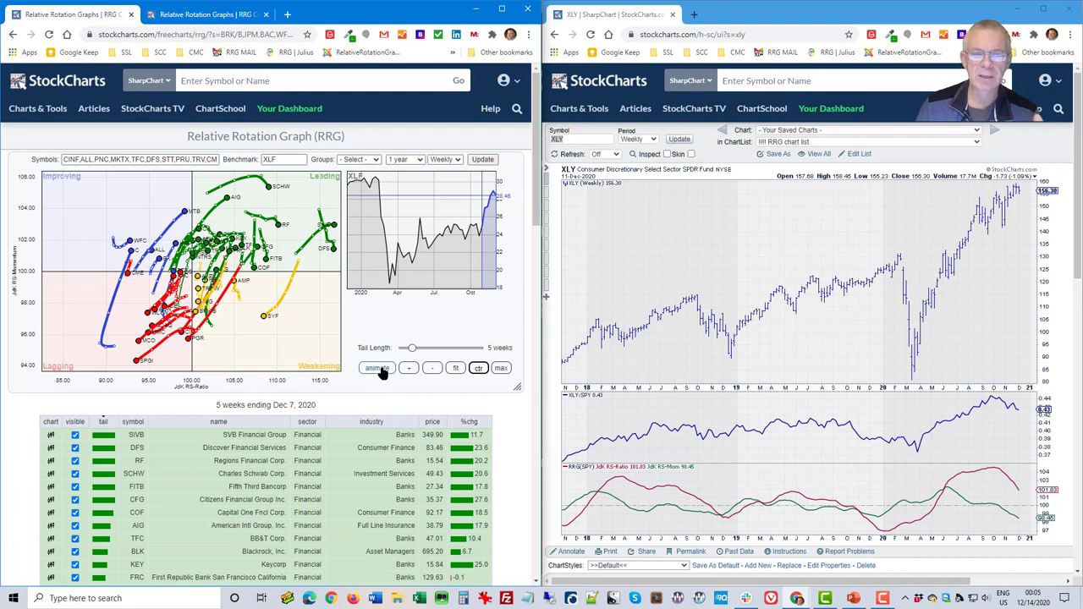